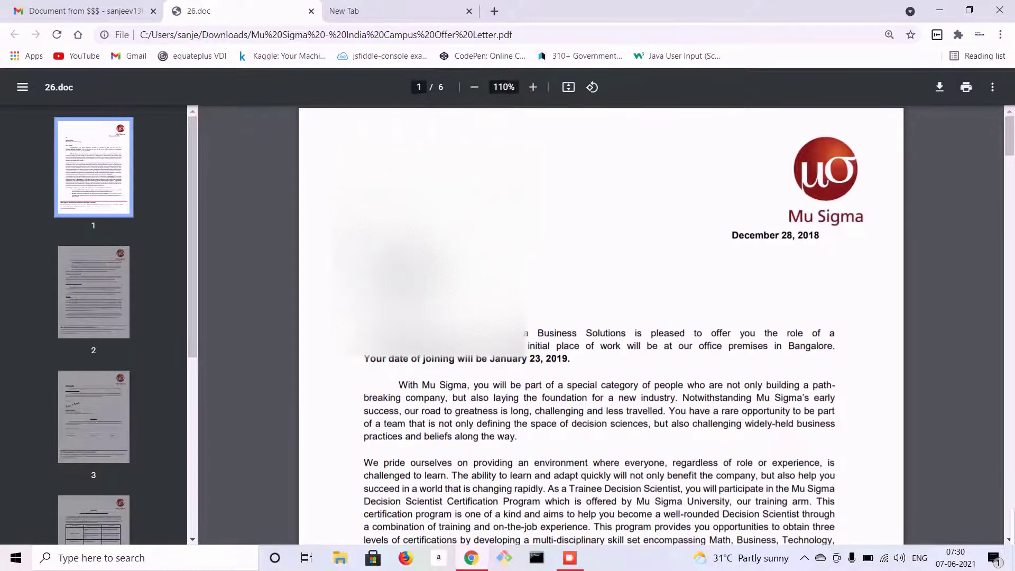
{"action": "scroll", "coordinate": [445, 262], "scroll_direction": "down", "scroll_amount": 3}
{"action": "scroll", "coordinate": [444, 262], "scroll_direction": "down", "scroll_amount": 3}
{"action": "scroll", "coordinate": [444, 261], "scroll_direction": "down", "scroll_amount": 4}
{"action": "scroll", "coordinate": [444, 262], "scroll_direction": "down", "scroll_amount": 4}
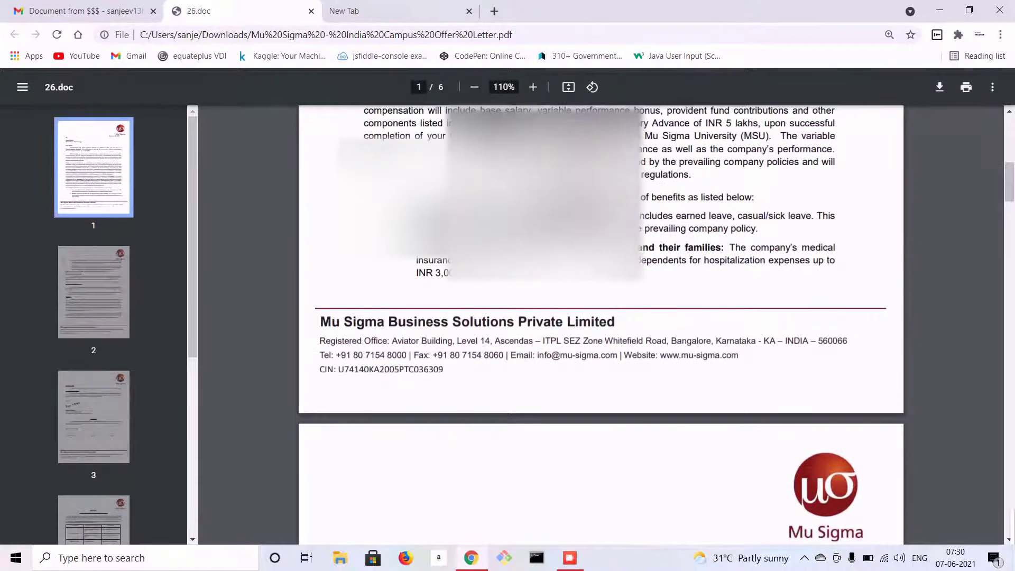
{"action": "scroll", "coordinate": [444, 262], "scroll_direction": "down", "scroll_amount": 4}
{"action": "scroll", "coordinate": [445, 261], "scroll_direction": "down", "scroll_amount": 3}
{"action": "scroll", "coordinate": [444, 262], "scroll_direction": "down", "scroll_amount": 4}
{"action": "scroll", "coordinate": [445, 262], "scroll_direction": "down", "scroll_amount": 3}
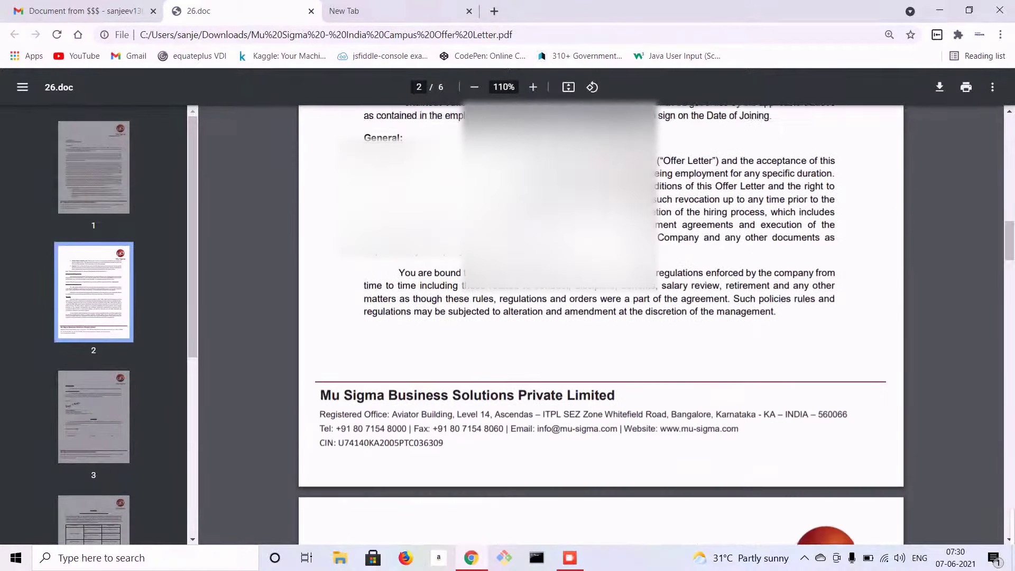
{"action": "scroll", "coordinate": [445, 263], "scroll_direction": "down", "scroll_amount": 4}
{"action": "scroll", "coordinate": [445, 262], "scroll_direction": "down", "scroll_amount": 3}
{"action": "scroll", "coordinate": [444, 262], "scroll_direction": "down", "scroll_amount": 4}
{"action": "scroll", "coordinate": [444, 263], "scroll_direction": "down", "scroll_amount": 3}
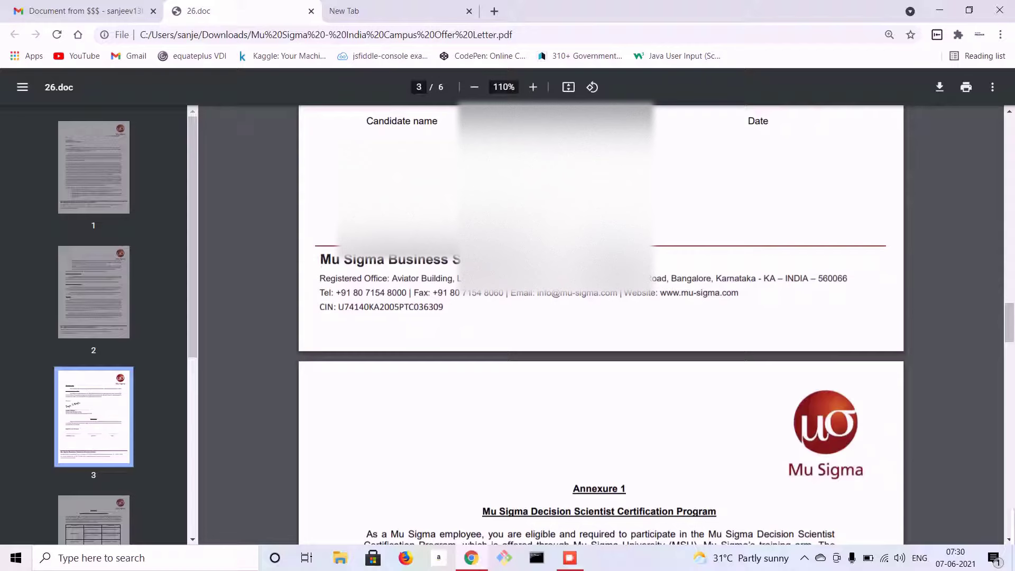
{"action": "scroll", "coordinate": [444, 262], "scroll_direction": "down", "scroll_amount": 5}
{"action": "scroll", "coordinate": [444, 262], "scroll_direction": "down", "scroll_amount": 2}
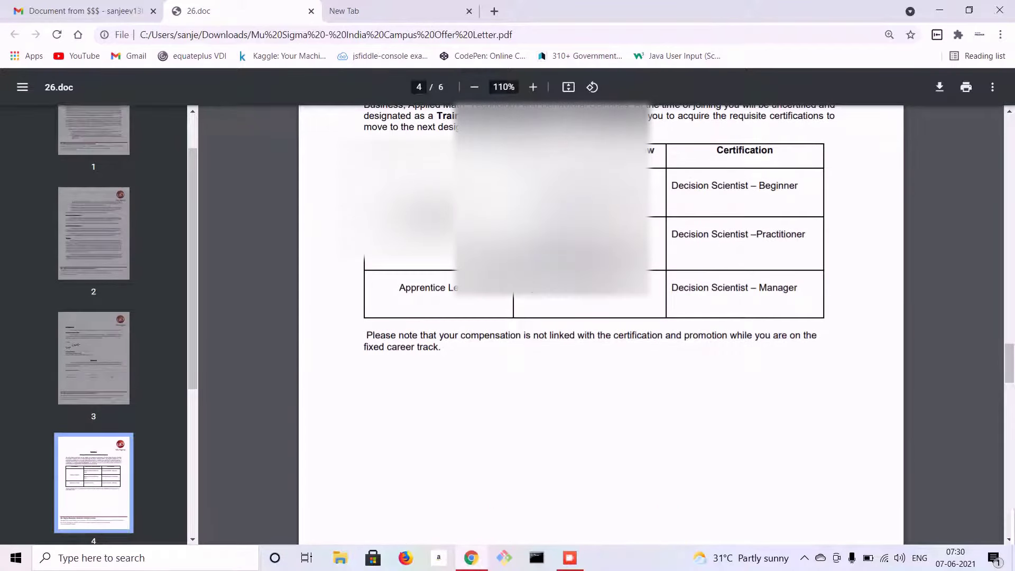
{"action": "scroll", "coordinate": [444, 262], "scroll_direction": "down", "scroll_amount": 2}
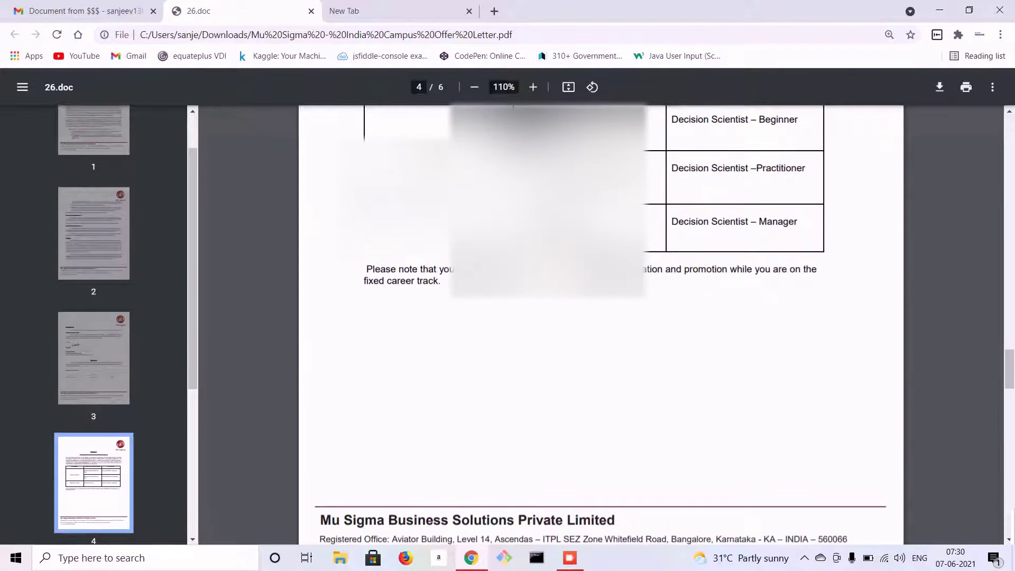
{"action": "scroll", "coordinate": [444, 262], "scroll_direction": "up", "scroll_amount": 3}
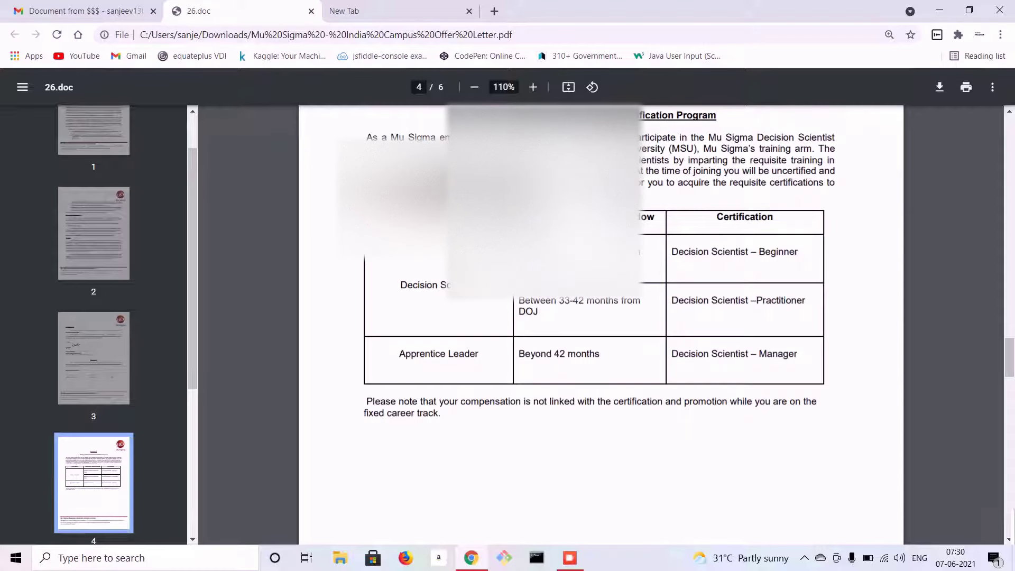
{"action": "scroll", "coordinate": [445, 262], "scroll_direction": "down", "scroll_amount": 4}
{"action": "scroll", "coordinate": [445, 262], "scroll_direction": "down", "scroll_amount": 5}
{"action": "scroll", "coordinate": [445, 262], "scroll_direction": "down", "scroll_amount": 5}
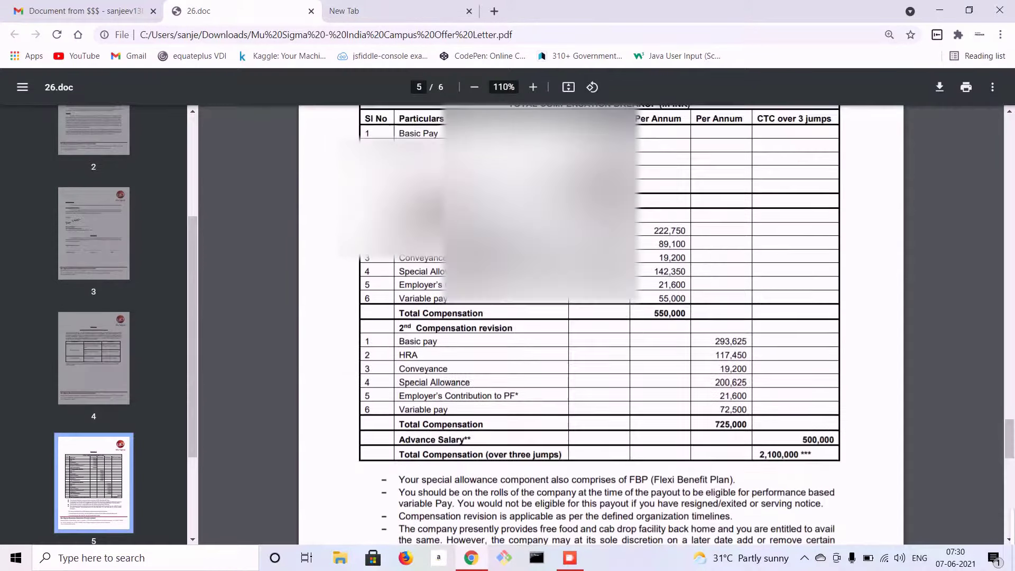
{"action": "scroll", "coordinate": [444, 262], "scroll_direction": "down", "scroll_amount": 5}
{"action": "scroll", "coordinate": [444, 263], "scroll_direction": "down", "scroll_amount": 5}
{"action": "scroll", "coordinate": [445, 262], "scroll_direction": "down", "scroll_amount": 5}
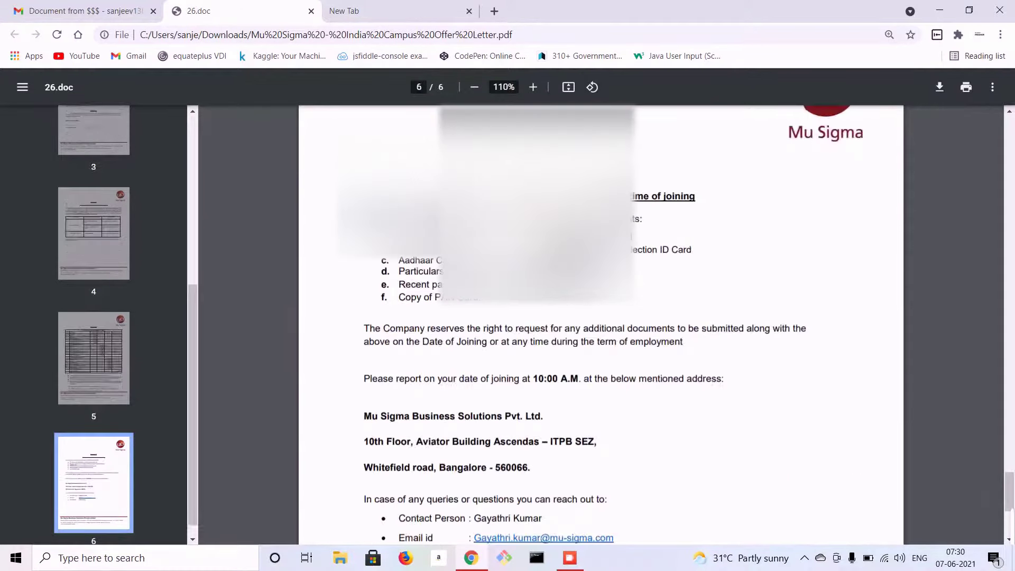
{"action": "scroll", "coordinate": [444, 261], "scroll_direction": "up", "scroll_amount": 5}
{"action": "scroll", "coordinate": [444, 262], "scroll_direction": "up", "scroll_amount": 5}
{"action": "scroll", "coordinate": [444, 262], "scroll_direction": "up", "scroll_amount": 5}
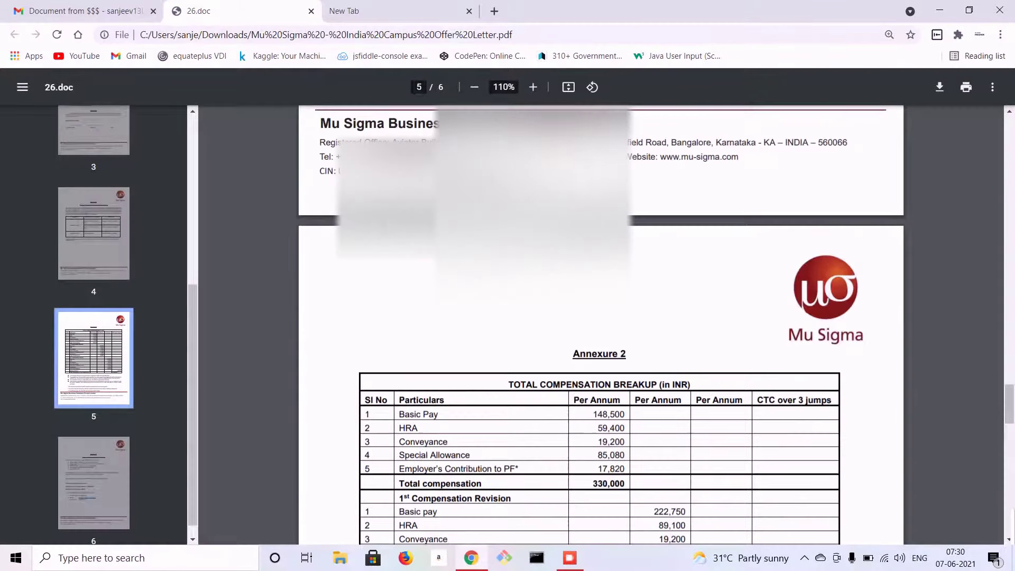
{"action": "scroll", "coordinate": [444, 261], "scroll_direction": "up", "scroll_amount": 5}
{"action": "scroll", "coordinate": [444, 262], "scroll_direction": "up", "scroll_amount": 2}
{"action": "scroll", "coordinate": [444, 262], "scroll_direction": "up", "scroll_amount": 5}
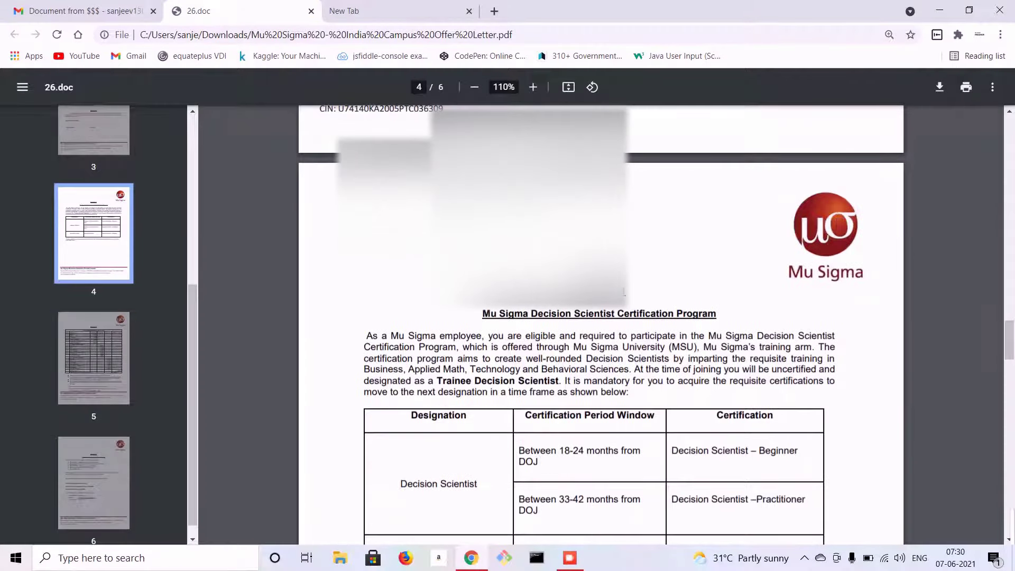
{"action": "scroll", "coordinate": [444, 262], "scroll_direction": "up", "scroll_amount": 5}
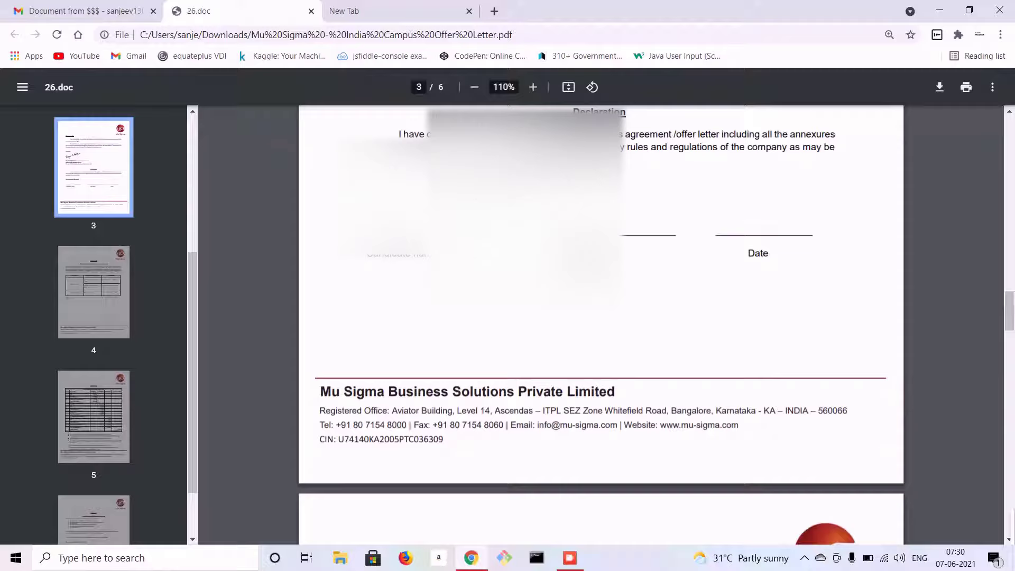
{"action": "scroll", "coordinate": [444, 261], "scroll_direction": "up", "scroll_amount": 5}
{"action": "scroll", "coordinate": [444, 262], "scroll_direction": "up", "scroll_amount": 5}
{"action": "scroll", "coordinate": [445, 262], "scroll_direction": "up", "scroll_amount": 3}
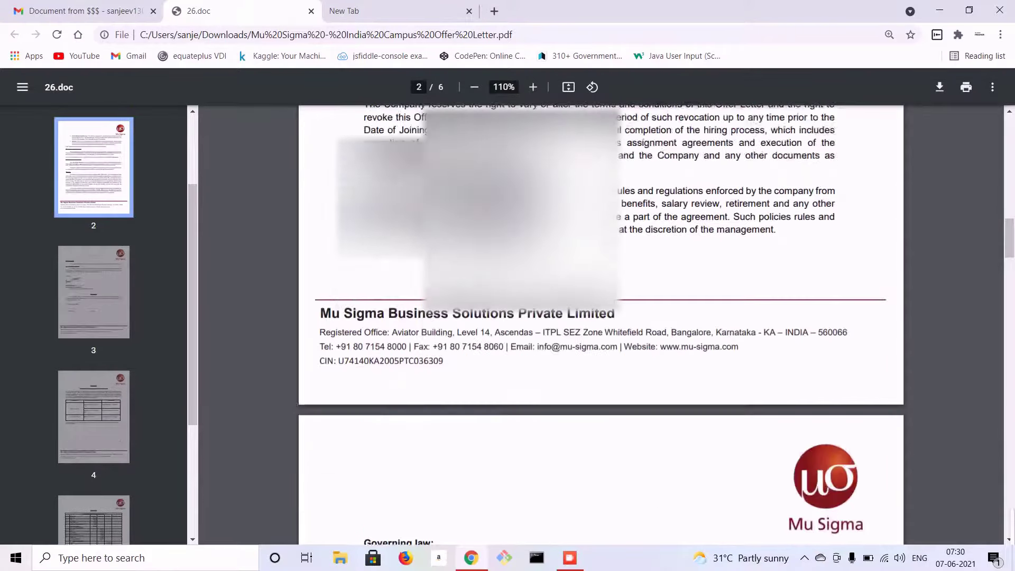
{"action": "scroll", "coordinate": [445, 263], "scroll_direction": "up", "scroll_amount": 5}
{"action": "scroll", "coordinate": [444, 263], "scroll_direction": "up", "scroll_amount": 3}
{"action": "scroll", "coordinate": [444, 262], "scroll_direction": "up", "scroll_amount": 5}
{"action": "scroll", "coordinate": [444, 262], "scroll_direction": "up", "scroll_amount": 5}
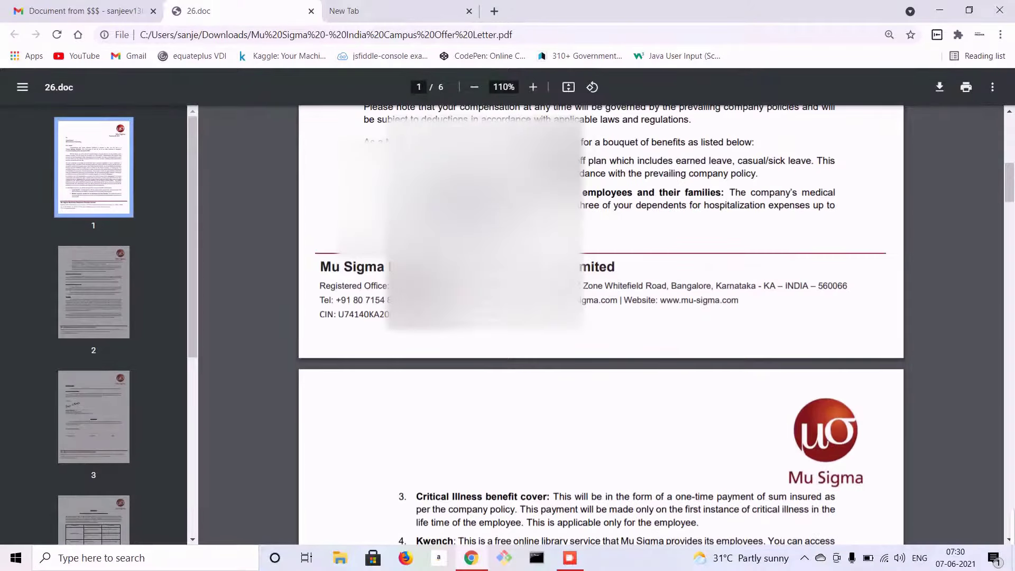
{"action": "scroll", "coordinate": [444, 261], "scroll_direction": "up", "scroll_amount": 5}
{"action": "scroll", "coordinate": [444, 262], "scroll_direction": "up", "scroll_amount": 2}
{"action": "scroll", "coordinate": [444, 261], "scroll_direction": "up", "scroll_amount": 5}
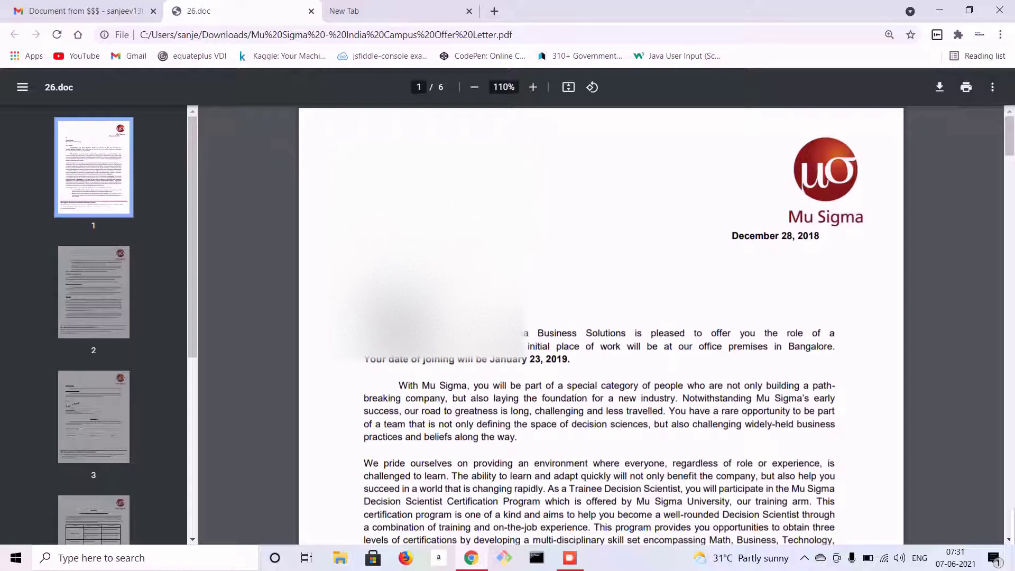
{"action": "scroll", "coordinate": [601, 357], "scroll_direction": "down", "scroll_amount": 1}
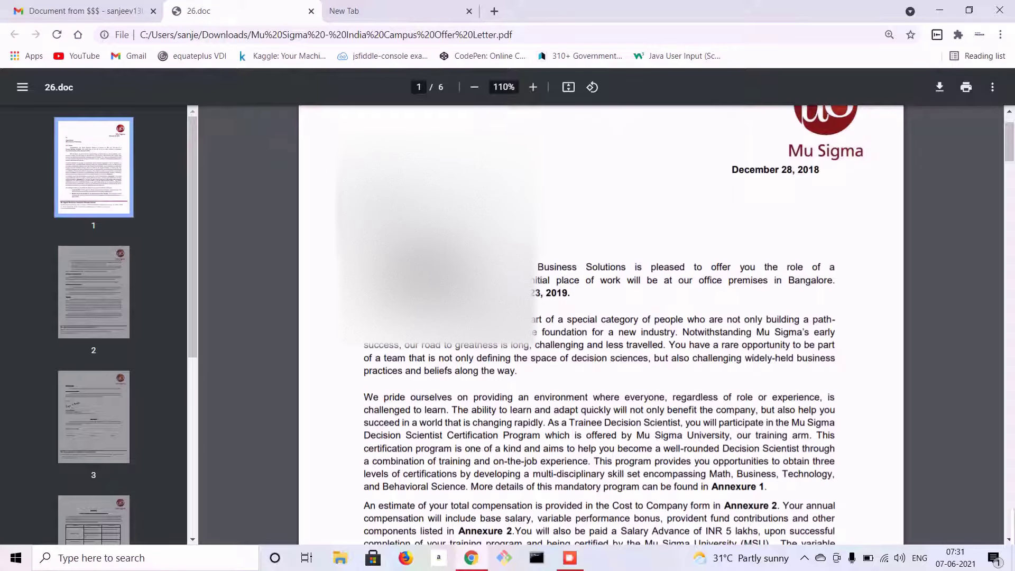
{"action": "scroll", "coordinate": [601, 358], "scroll_direction": "down", "scroll_amount": 2}
{"action": "scroll", "coordinate": [602, 357], "scroll_direction": "down", "scroll_amount": 2}
{"action": "scroll", "coordinate": [602, 357], "scroll_direction": "down", "scroll_amount": 1}
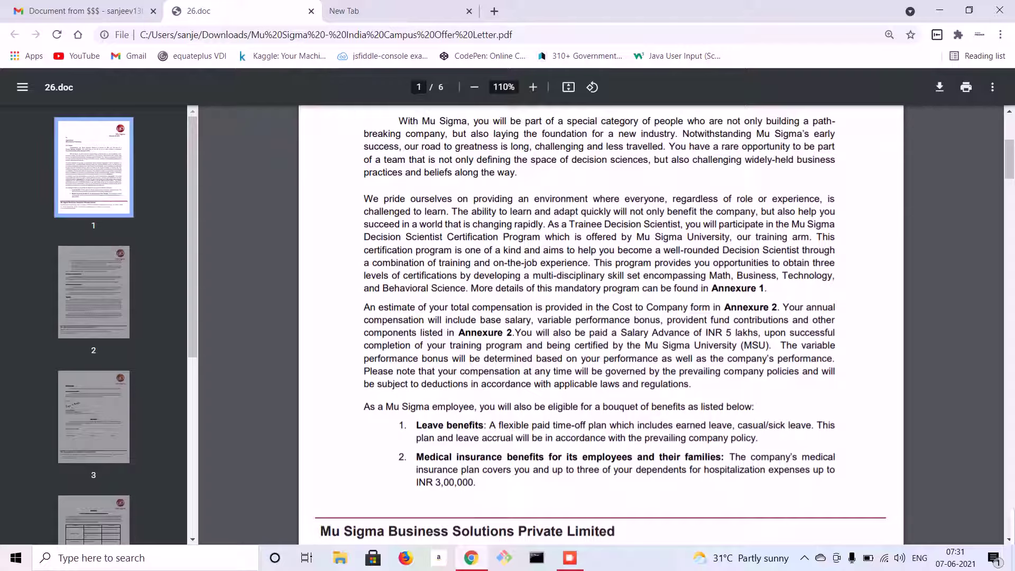
{"action": "left_click_drag", "start_coordinate": [364, 199], "coordinate": [433, 236]}
{"action": "left_click", "coordinate": [556, 261]}
{"action": "left_click_drag", "start_coordinate": [515, 333], "coordinate": [760, 333]}
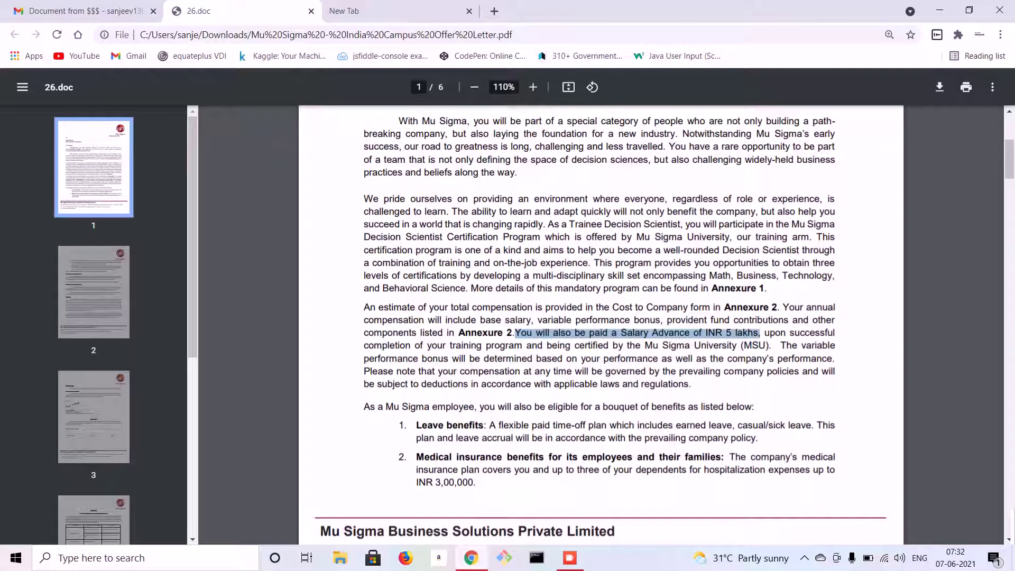
{"action": "left_click", "coordinate": [760, 332]}
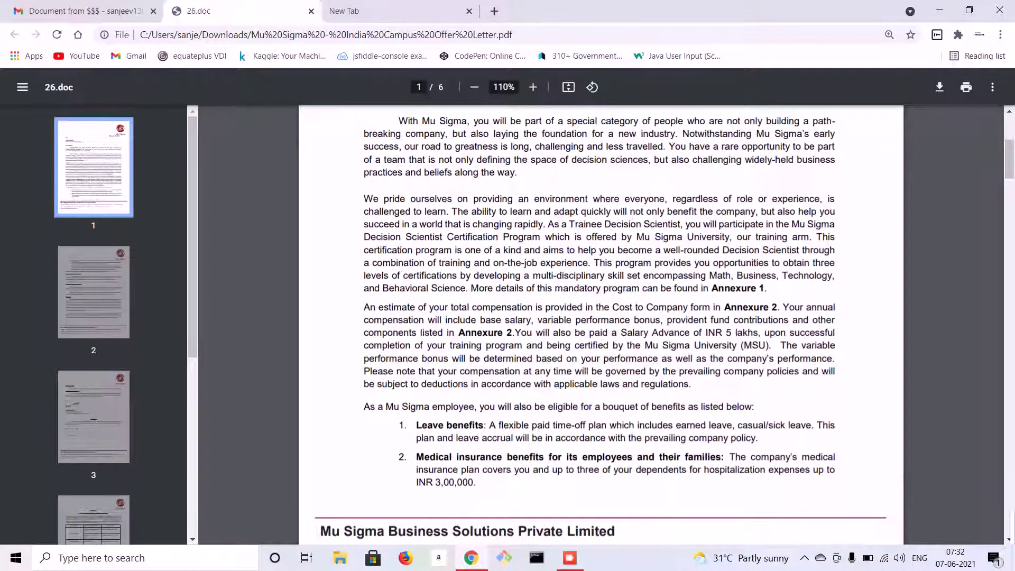
{"action": "scroll", "coordinate": [601, 317], "scroll_direction": "down", "scroll_amount": 2}
{"action": "scroll", "coordinate": [601, 317], "scroll_direction": "down", "scroll_amount": 2}
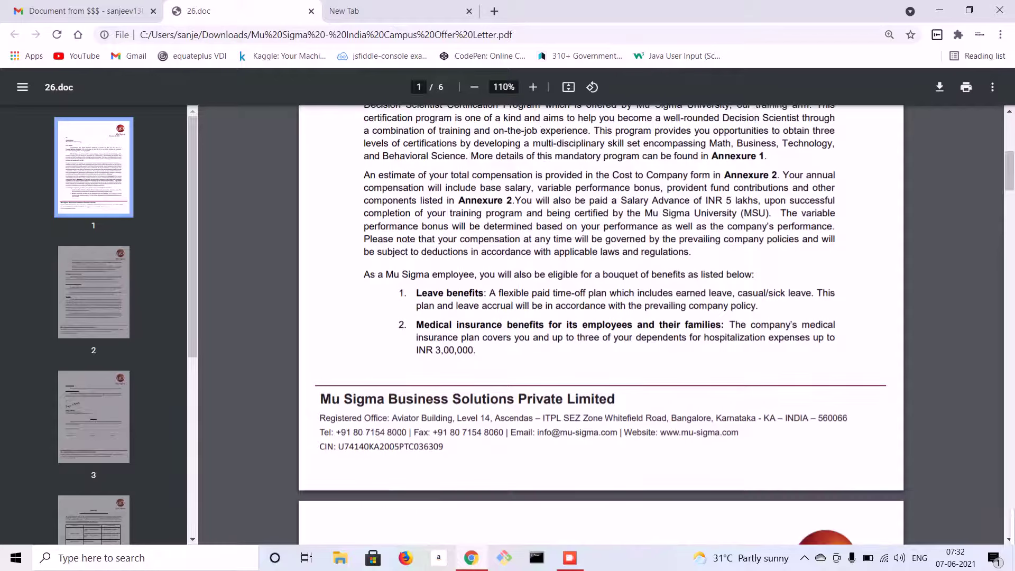
{"action": "scroll", "coordinate": [601, 318], "scroll_direction": "up", "scroll_amount": 2}
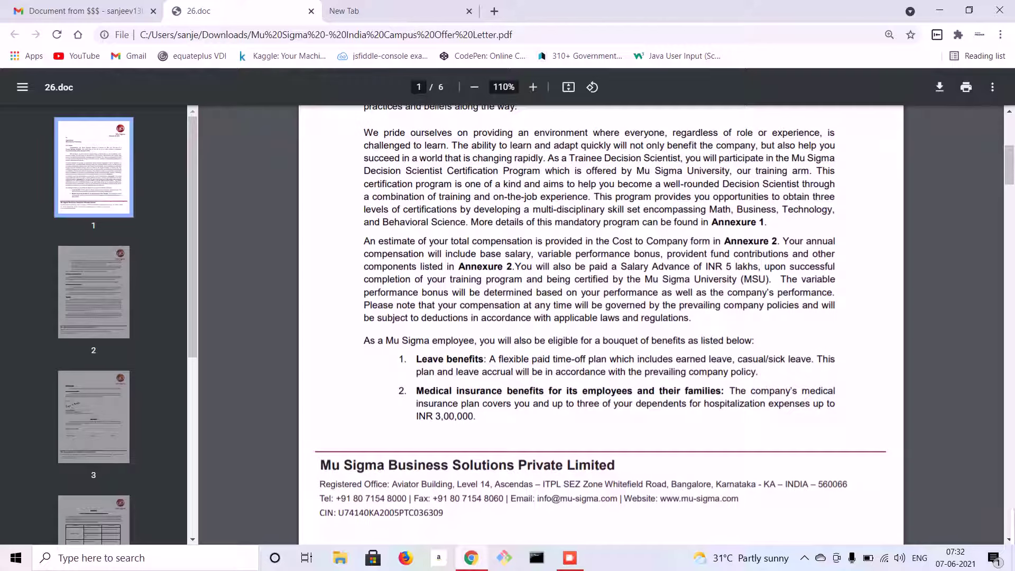
{"action": "scroll", "coordinate": [600, 318], "scroll_direction": "down", "scroll_amount": 2}
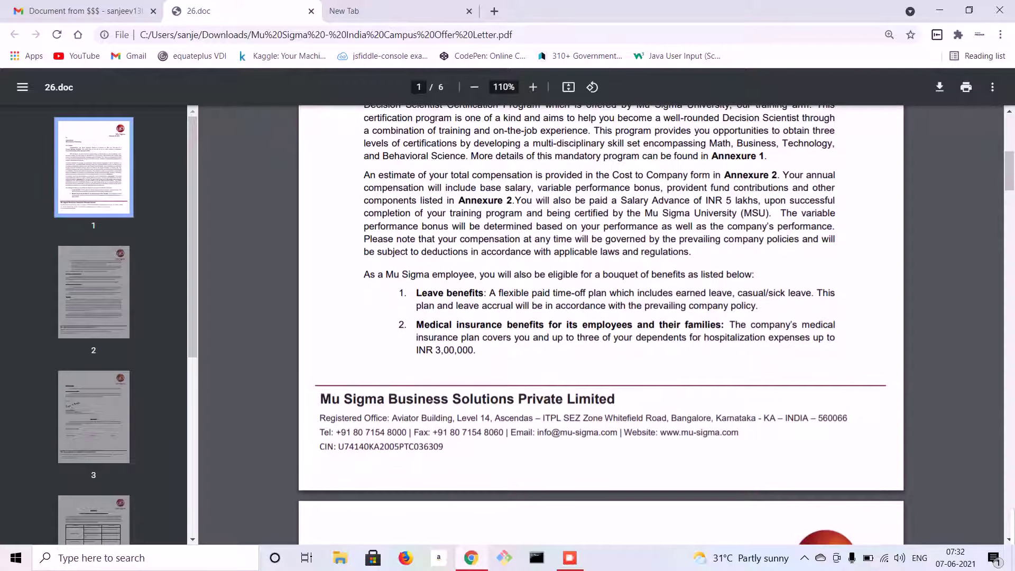
{"action": "scroll", "coordinate": [599, 317], "scroll_direction": "down", "scroll_amount": 2}
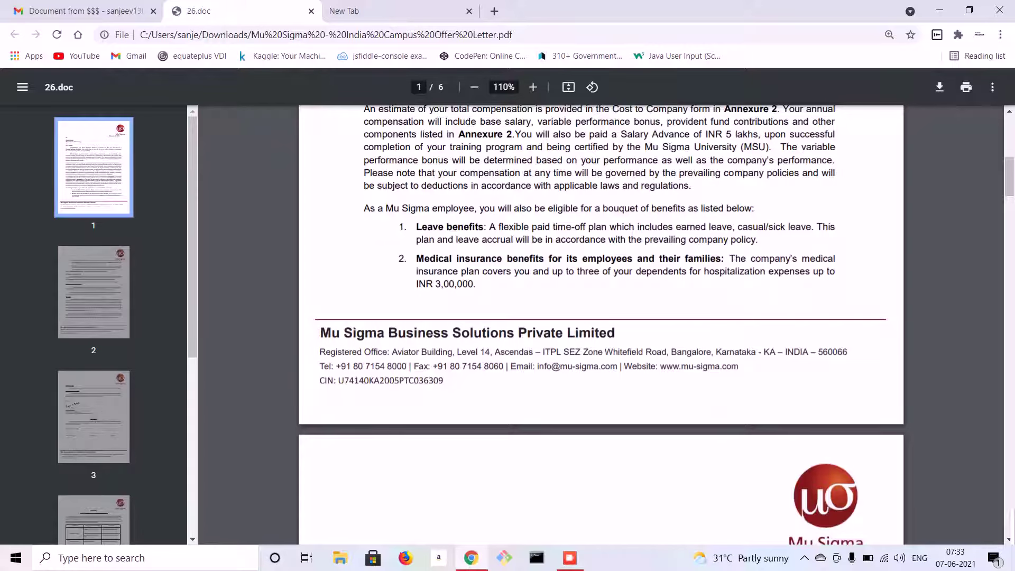
{"action": "scroll", "coordinate": [601, 317], "scroll_direction": "down", "scroll_amount": 5}
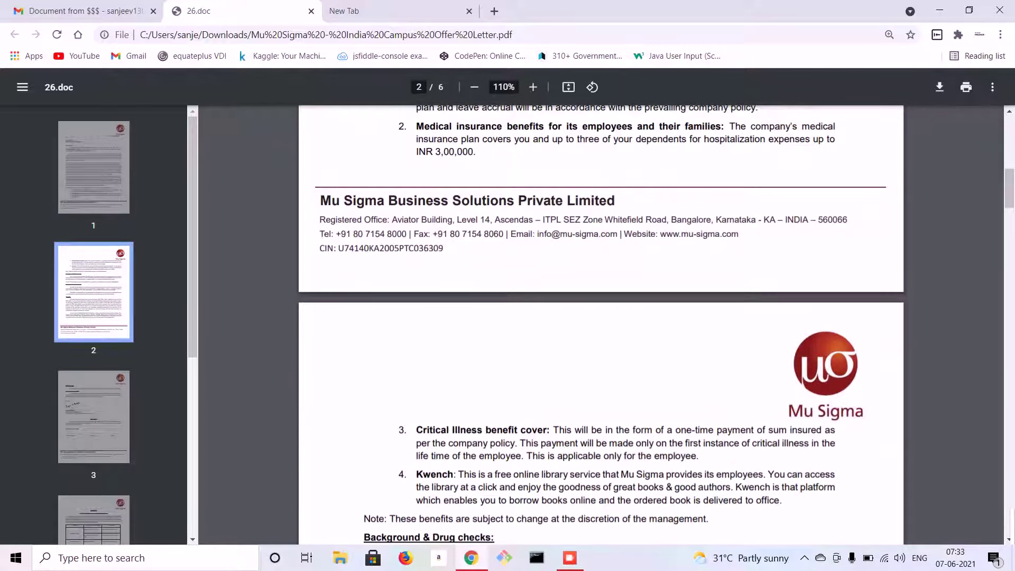
{"action": "scroll", "coordinate": [601, 317], "scroll_direction": "down", "scroll_amount": 3}
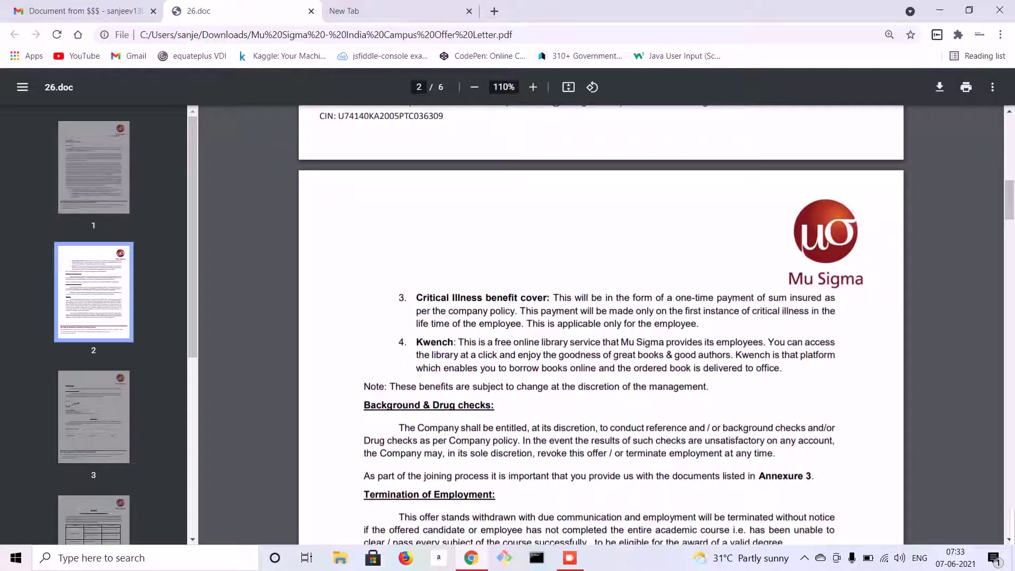
{"action": "scroll", "coordinate": [600, 317], "scroll_direction": "down", "scroll_amount": 2}
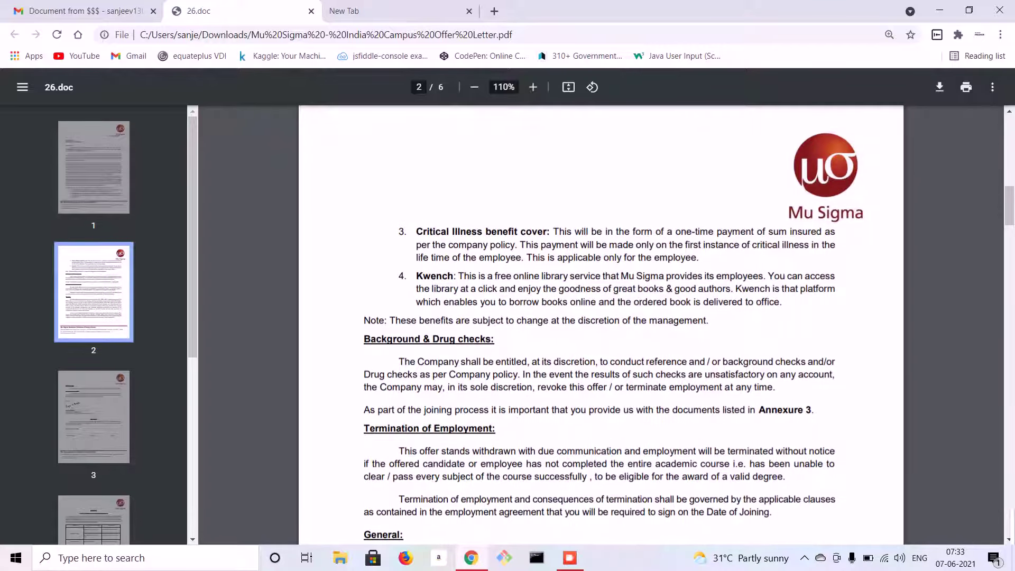
{"action": "scroll", "coordinate": [601, 317], "scroll_direction": "down", "scroll_amount": 2}
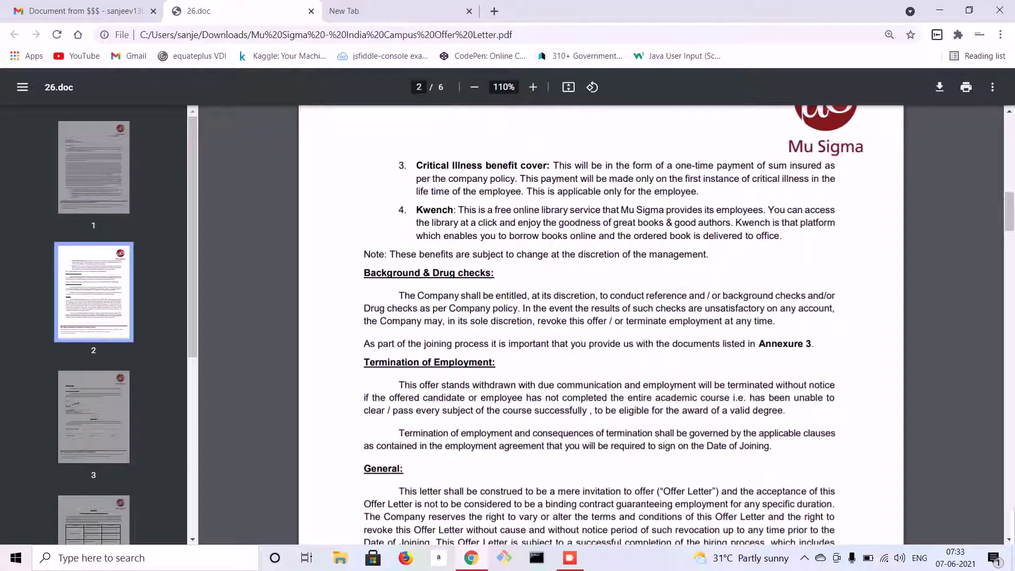
{"action": "scroll", "coordinate": [601, 318], "scroll_direction": "down", "scroll_amount": 2}
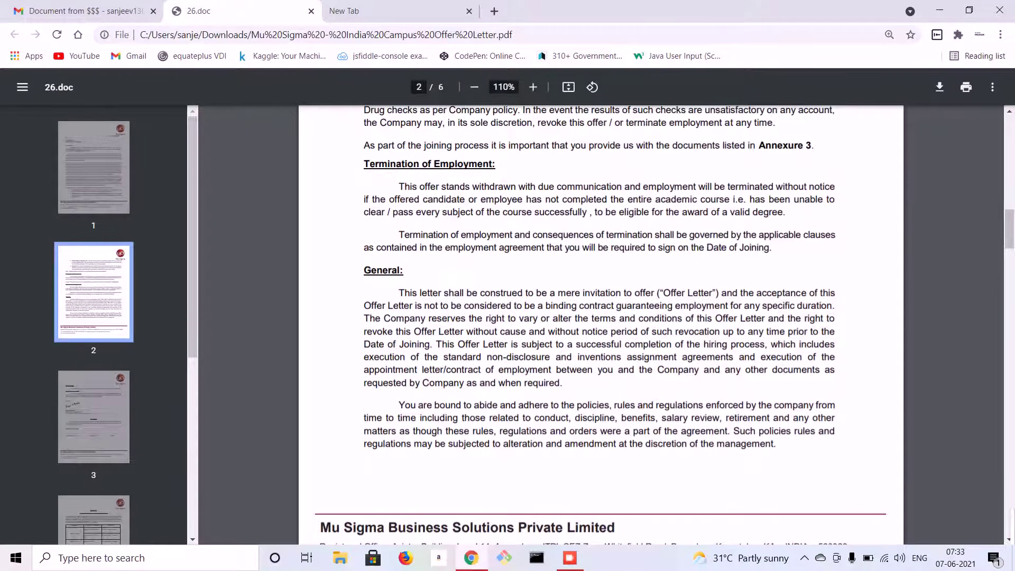
{"action": "scroll", "coordinate": [601, 317], "scroll_direction": "down", "scroll_amount": 3}
{"action": "scroll", "coordinate": [602, 318], "scroll_direction": "down", "scroll_amount": 2}
{"action": "scroll", "coordinate": [601, 317], "scroll_direction": "down", "scroll_amount": 2}
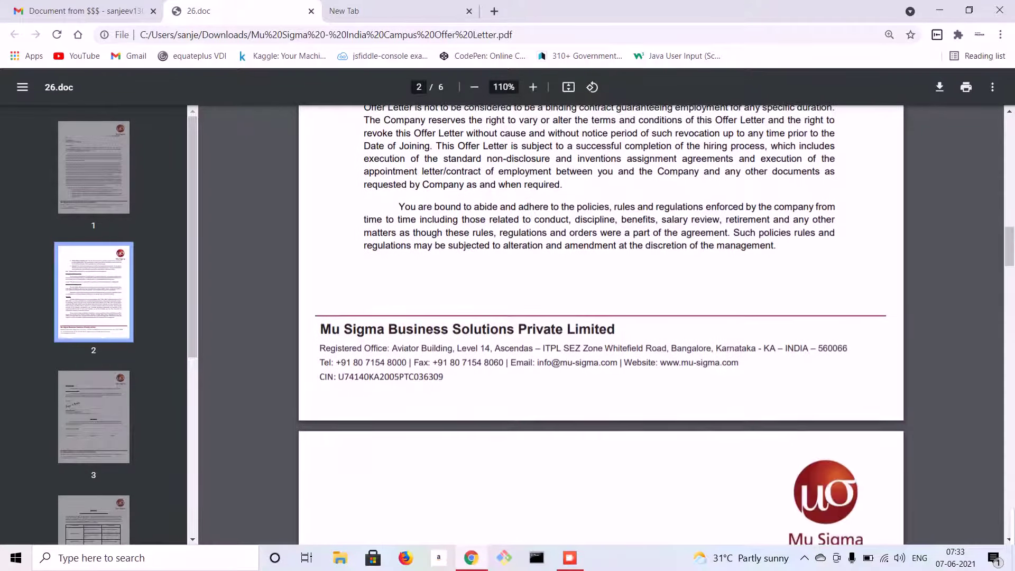
{"action": "scroll", "coordinate": [602, 318], "scroll_direction": "down", "scroll_amount": 3}
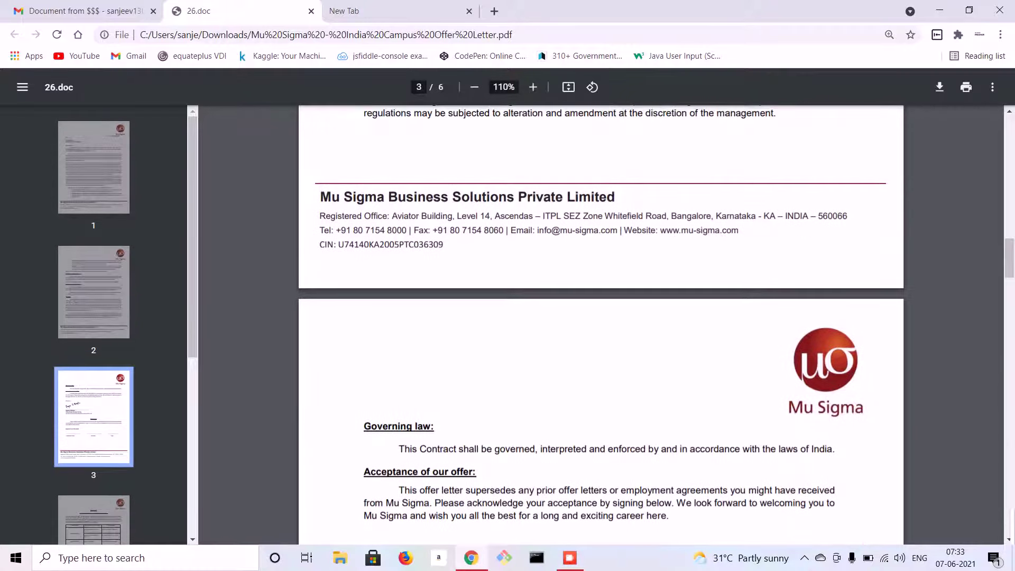
{"action": "scroll", "coordinate": [602, 318], "scroll_direction": "down", "scroll_amount": 2}
{"action": "scroll", "coordinate": [601, 318], "scroll_direction": "down", "scroll_amount": 1}
{"action": "scroll", "coordinate": [601, 317], "scroll_direction": "down", "scroll_amount": 3}
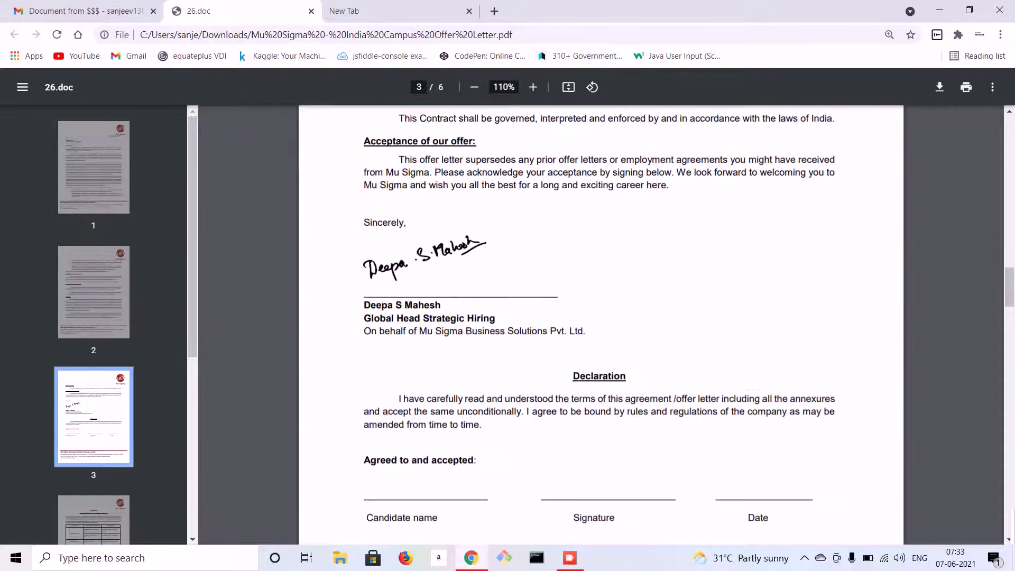
{"action": "scroll", "coordinate": [602, 317], "scroll_direction": "down", "scroll_amount": 2}
{"action": "scroll", "coordinate": [601, 317], "scroll_direction": "down", "scroll_amount": 2}
{"action": "scroll", "coordinate": [602, 318], "scroll_direction": "down", "scroll_amount": 2}
{"action": "scroll", "coordinate": [602, 317], "scroll_direction": "down", "scroll_amount": 3}
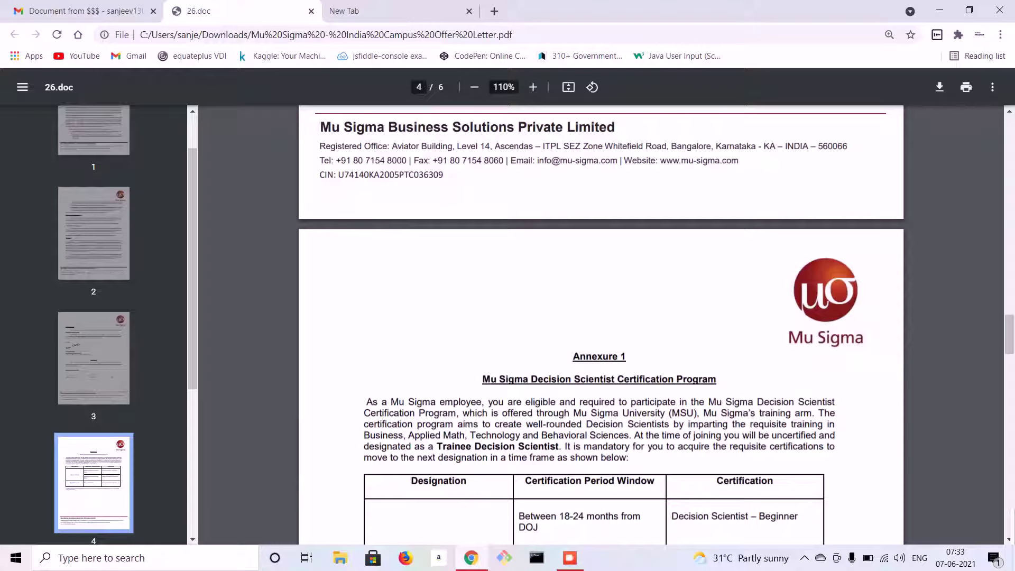
{"action": "scroll", "coordinate": [602, 317], "scroll_direction": "down", "scroll_amount": 2}
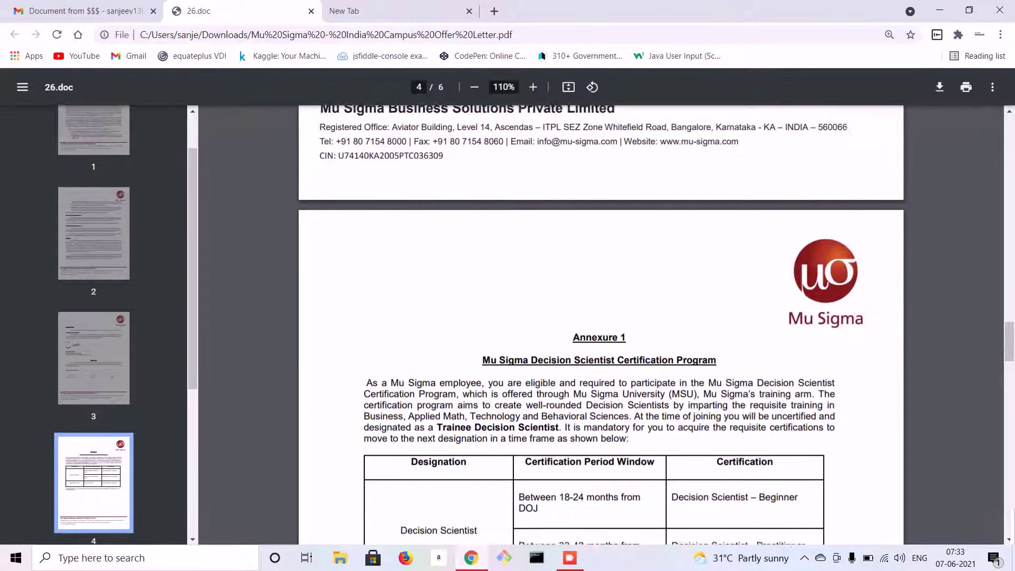
{"action": "scroll", "coordinate": [601, 317], "scroll_direction": "down", "scroll_amount": 3}
{"action": "scroll", "coordinate": [602, 317], "scroll_direction": "down", "scroll_amount": 1}
{"action": "scroll", "coordinate": [602, 318], "scroll_direction": "up", "scroll_amount": 2}
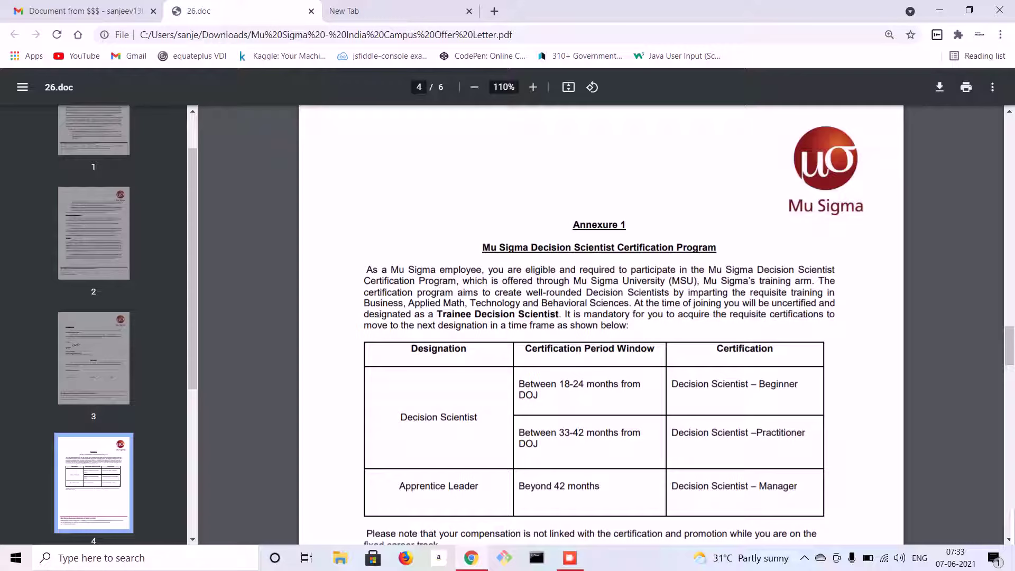
Highlight 'Trainee Decision Scientist' in Annexure 1, then clear the selection.
{"action": "left_click_drag", "start_coordinate": [436, 314], "coordinate": [559, 314]}
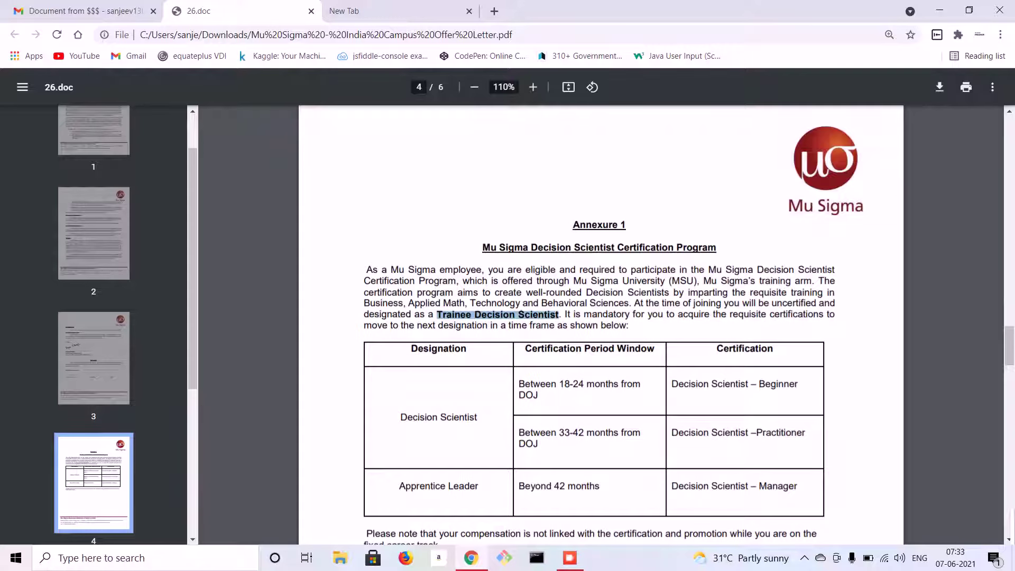
{"action": "left_click", "coordinate": [196, 428]}
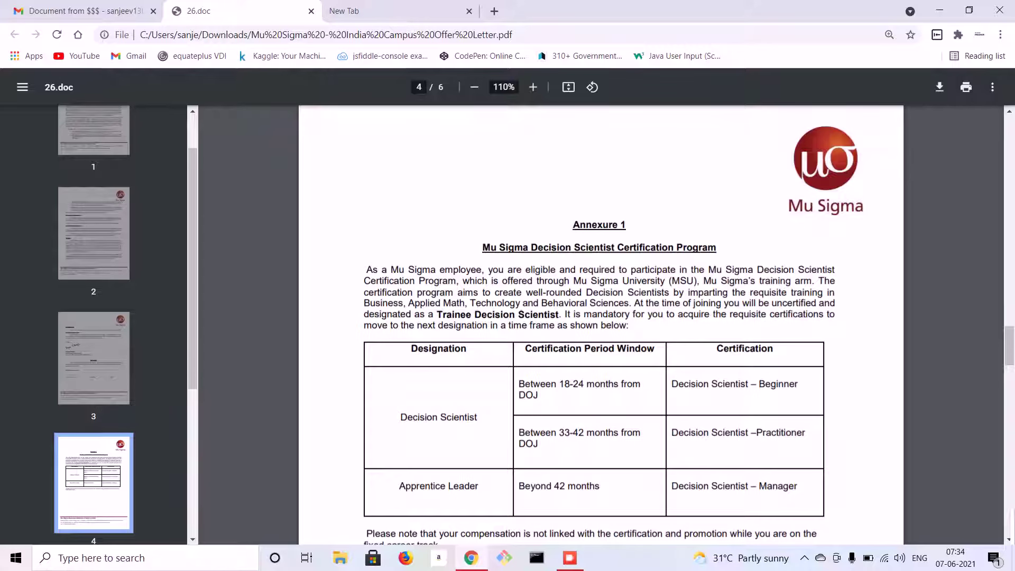
{"action": "scroll", "coordinate": [600, 318], "scroll_direction": "down", "scroll_amount": 2}
{"action": "scroll", "coordinate": [600, 317], "scroll_direction": "down", "scroll_amount": 1}
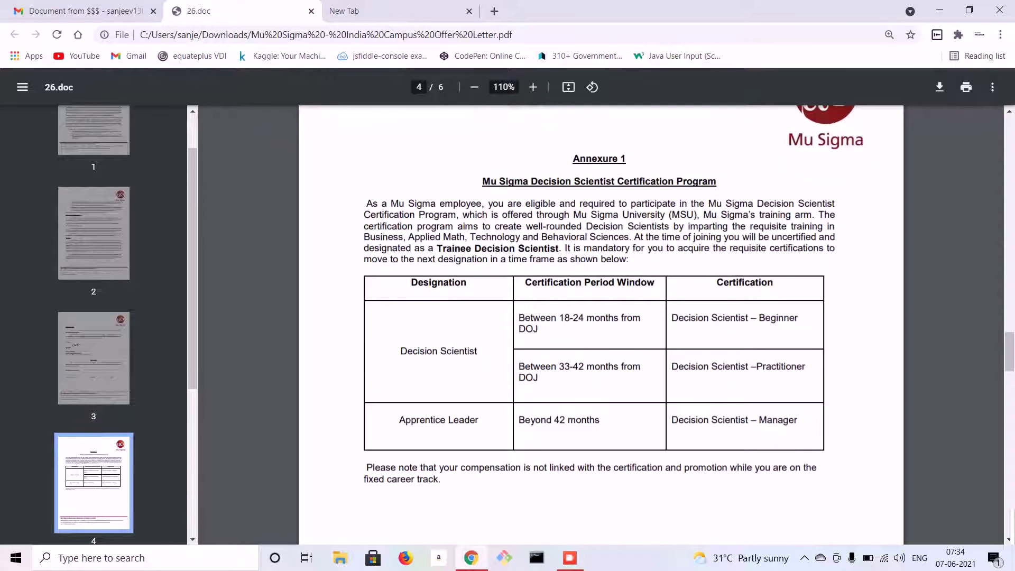
{"action": "scroll", "coordinate": [600, 317], "scroll_direction": "down", "scroll_amount": 3}
{"action": "scroll", "coordinate": [601, 317], "scroll_direction": "down", "scroll_amount": 3}
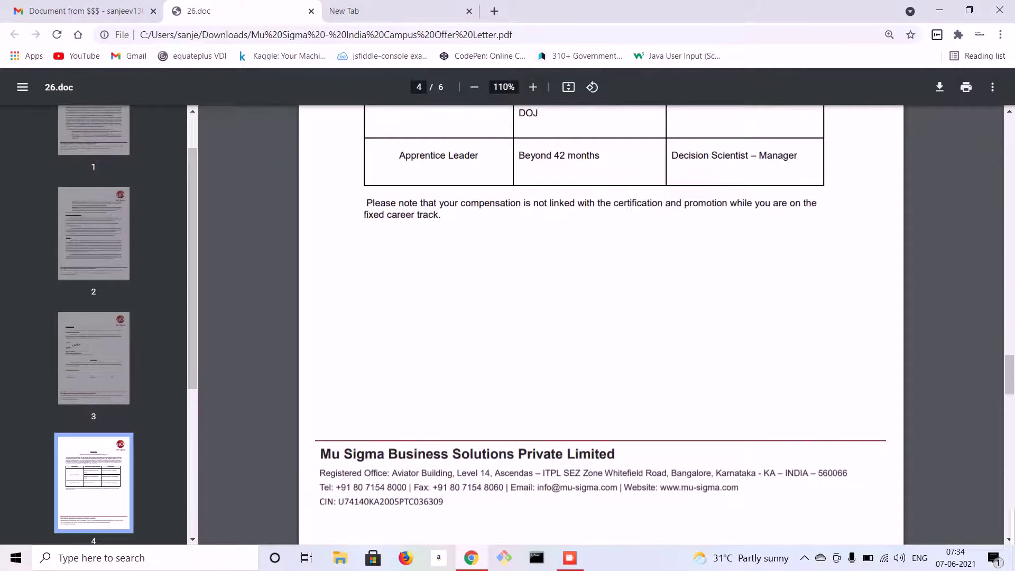
{"action": "scroll", "coordinate": [600, 317], "scroll_direction": "down", "scroll_amount": 5}
{"action": "scroll", "coordinate": [601, 317], "scroll_direction": "down", "scroll_amount": 5}
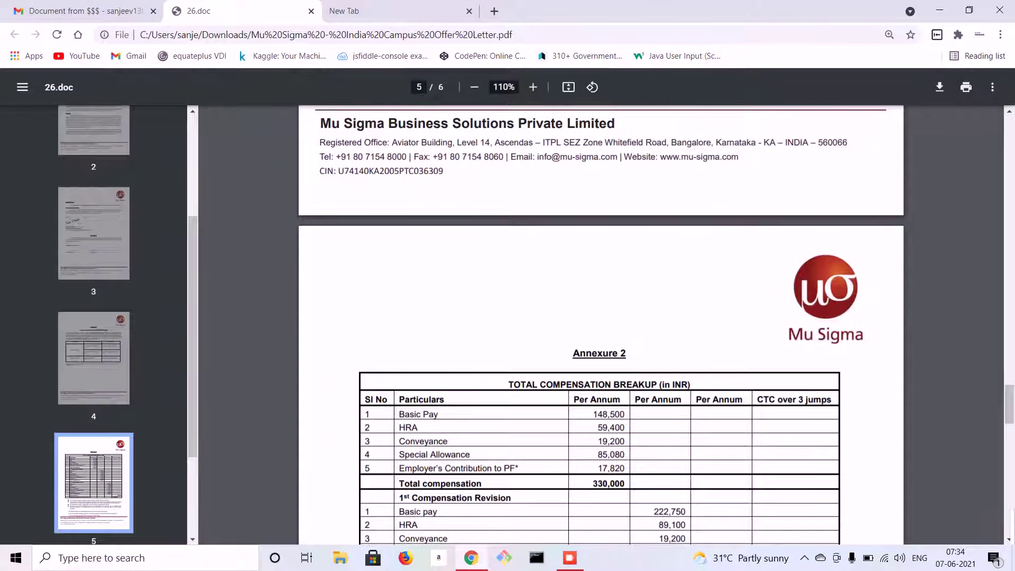
{"action": "scroll", "coordinate": [600, 317], "scroll_direction": "down", "scroll_amount": 3}
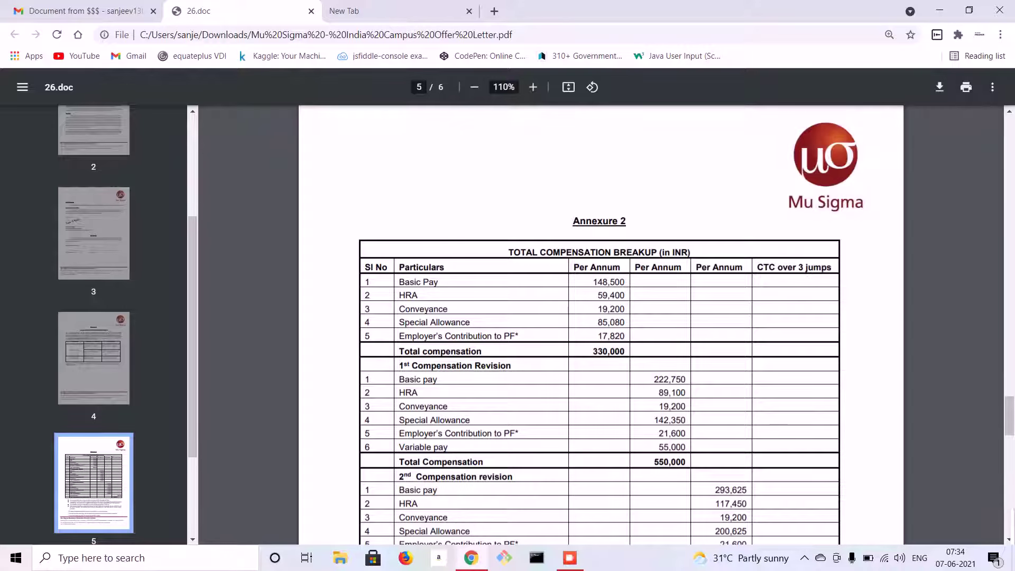
{"action": "scroll", "coordinate": [600, 317], "scroll_direction": "down", "scroll_amount": 2}
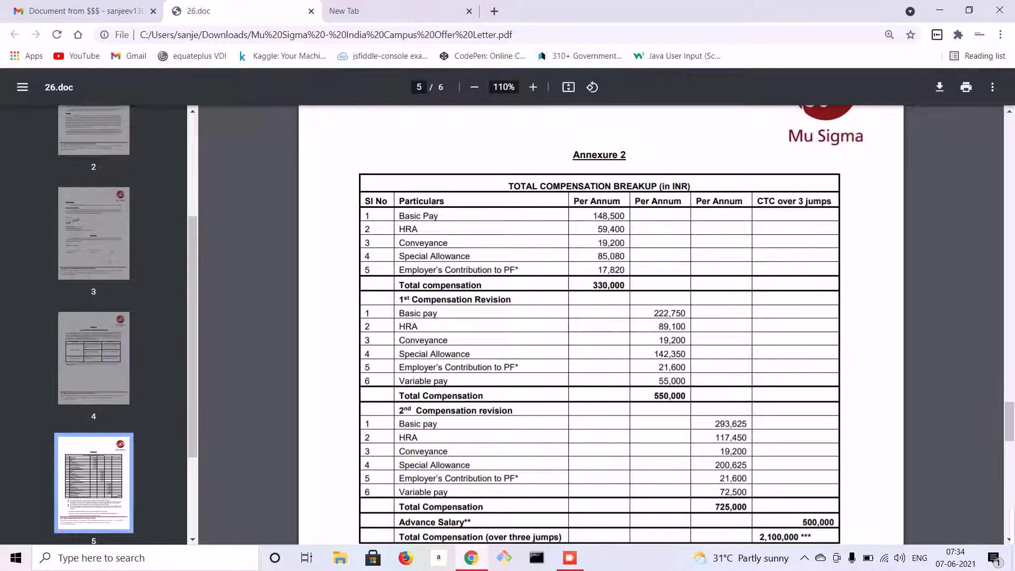
{"action": "scroll", "coordinate": [600, 317], "scroll_direction": "down", "scroll_amount": 2}
{"action": "scroll", "coordinate": [600, 317], "scroll_direction": "up", "scroll_amount": 2}
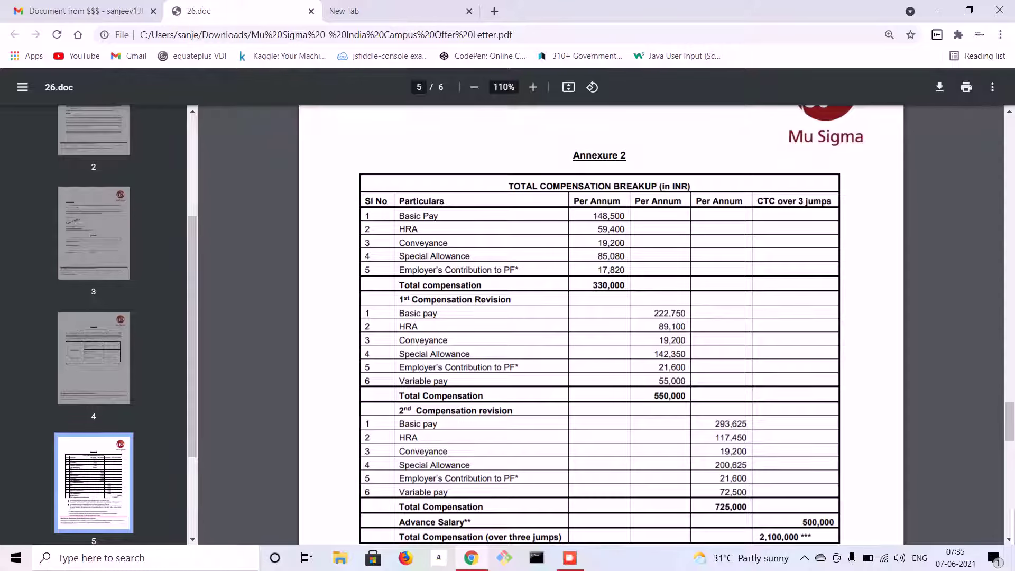
{"action": "scroll", "coordinate": [600, 318], "scroll_direction": "down", "scroll_amount": 2}
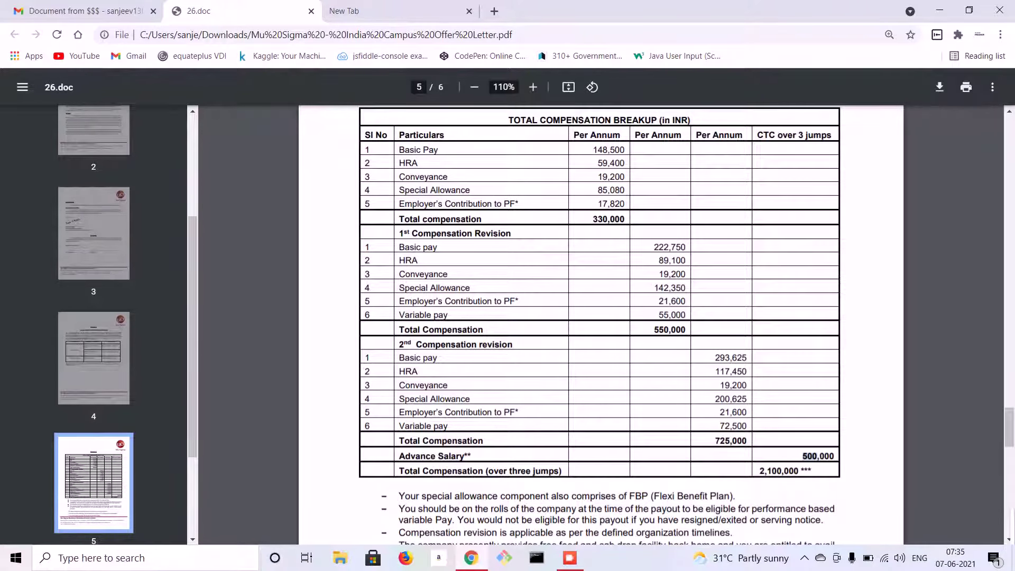
Highlight the 500,000 Advance Salary amount in Annexure 2, then clear the selection.
{"action": "left_click_drag", "start_coordinate": [803, 456], "coordinate": [832, 456]}
{"action": "scroll", "coordinate": [600, 318], "scroll_direction": "up", "scroll_amount": 2}
{"action": "left_click", "coordinate": [819, 523]}
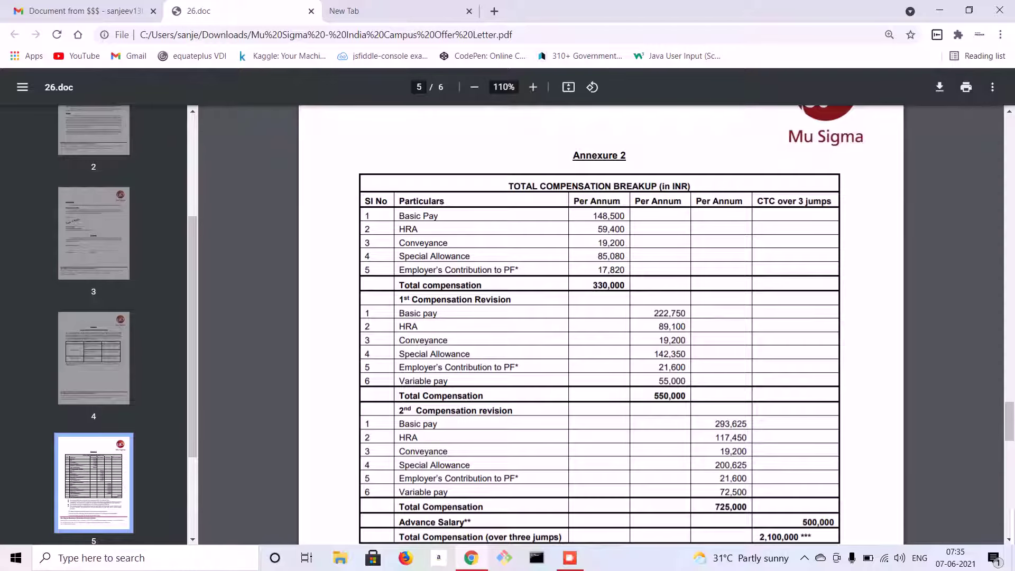
{"action": "scroll", "coordinate": [599, 317], "scroll_direction": "down", "scroll_amount": 1}
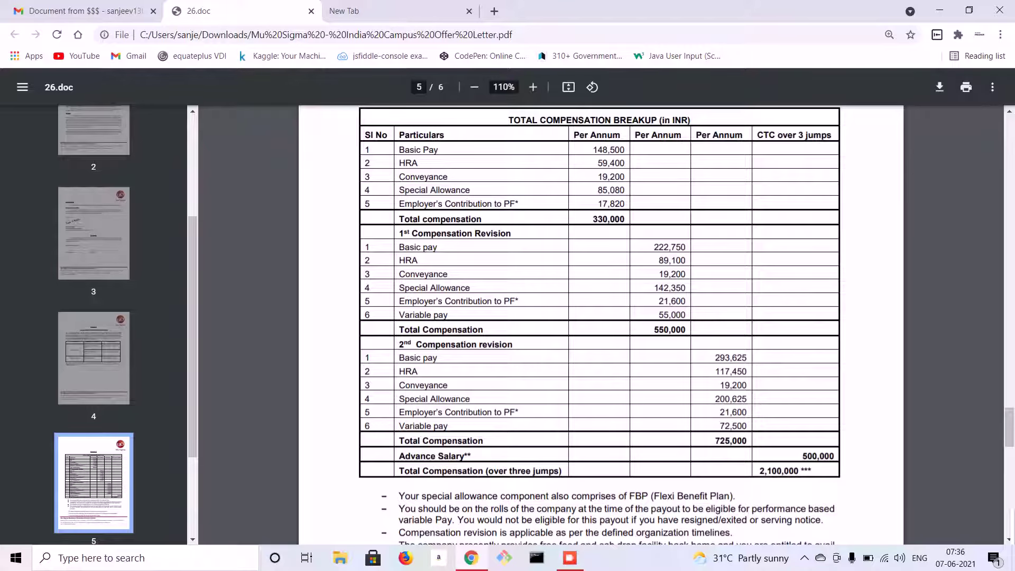
{"action": "scroll", "coordinate": [600, 318], "scroll_direction": "down", "scroll_amount": 2}
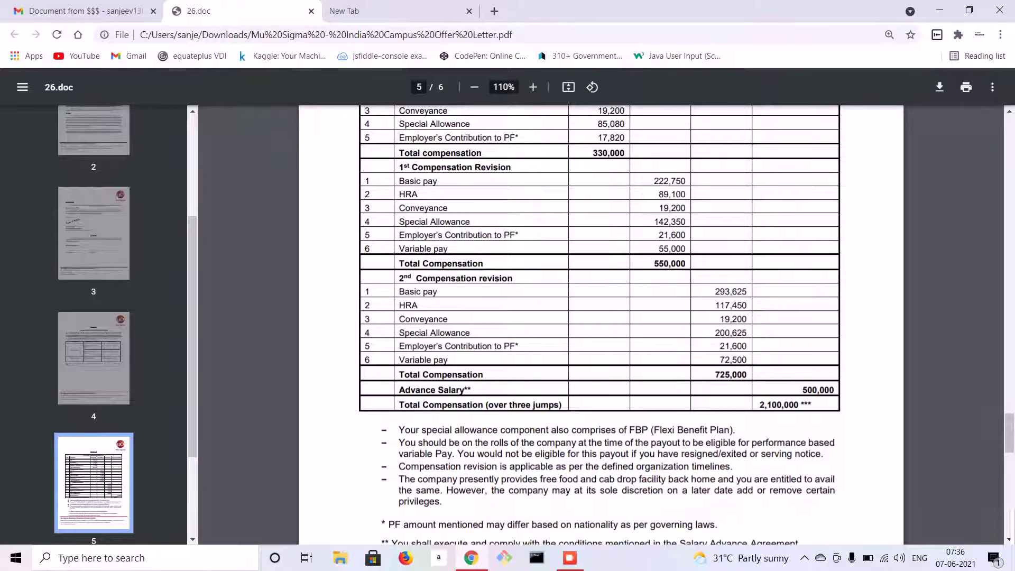
{"action": "scroll", "coordinate": [600, 318], "scroll_direction": "down", "scroll_amount": 2}
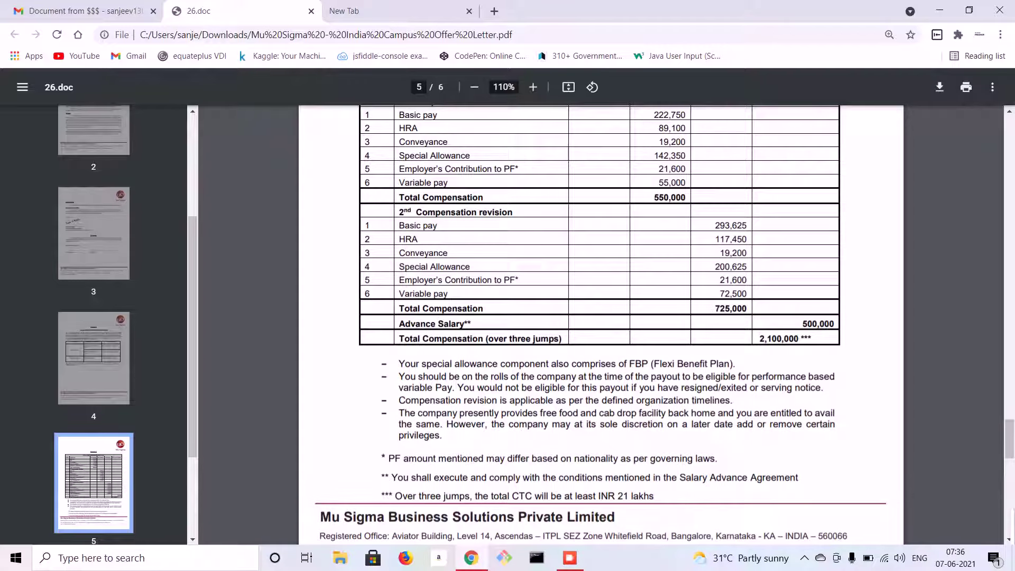
{"action": "scroll", "coordinate": [599, 318], "scroll_direction": "up", "scroll_amount": 2}
{"action": "scroll", "coordinate": [600, 318], "scroll_direction": "up", "scroll_amount": 2}
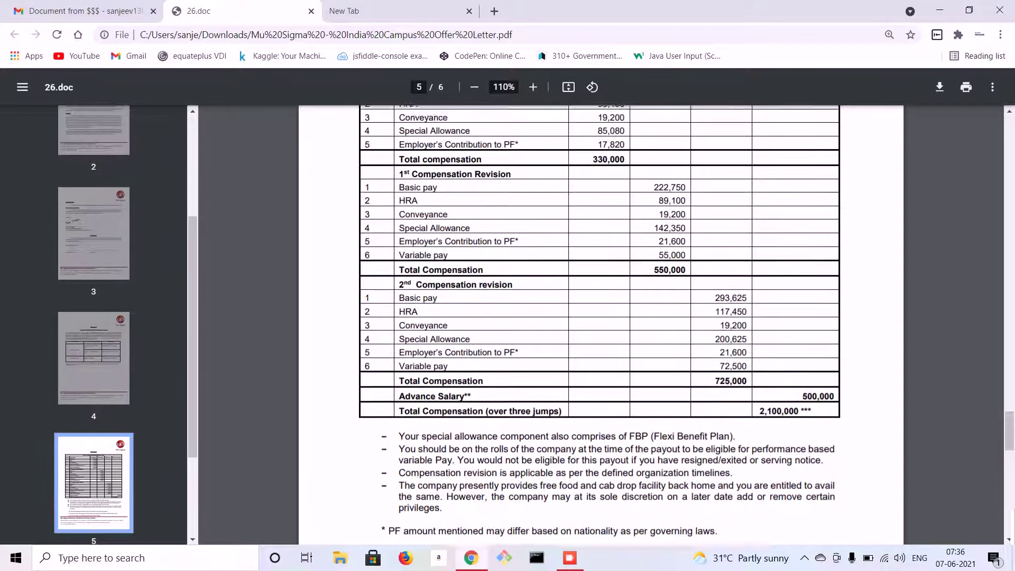
{"action": "scroll", "coordinate": [599, 318], "scroll_direction": "up", "scroll_amount": 1}
{"action": "scroll", "coordinate": [600, 318], "scroll_direction": "up", "scroll_amount": 2}
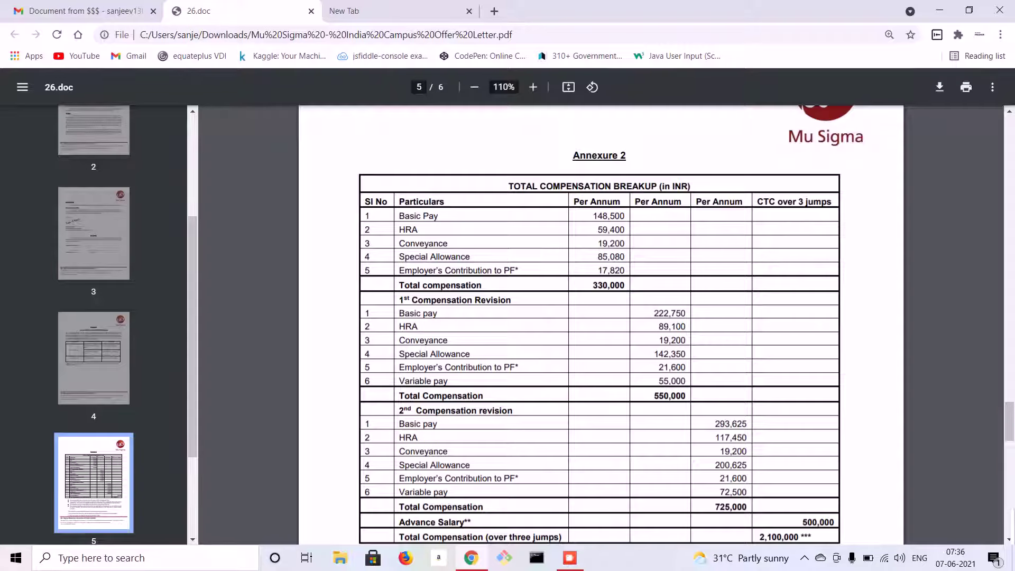
{"action": "scroll", "coordinate": [599, 318], "scroll_direction": "down", "scroll_amount": 2}
{"action": "scroll", "coordinate": [600, 317], "scroll_direction": "up", "scroll_amount": 2}
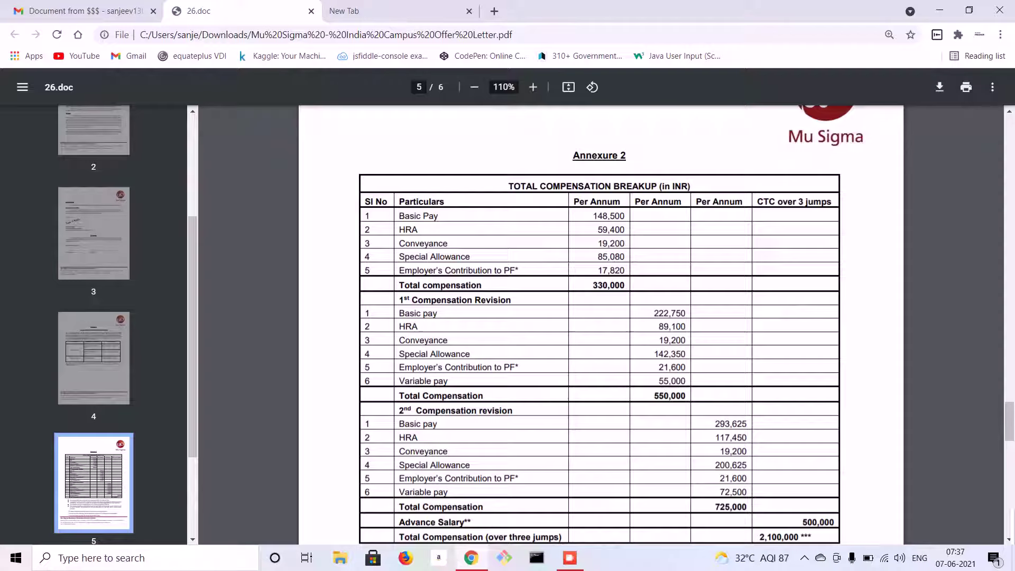
{"action": "scroll", "coordinate": [600, 317], "scroll_direction": "down", "scroll_amount": 2}
{"action": "scroll", "coordinate": [599, 317], "scroll_direction": "up", "scroll_amount": 2}
{"action": "scroll", "coordinate": [600, 318], "scroll_direction": "down", "scroll_amount": 2}
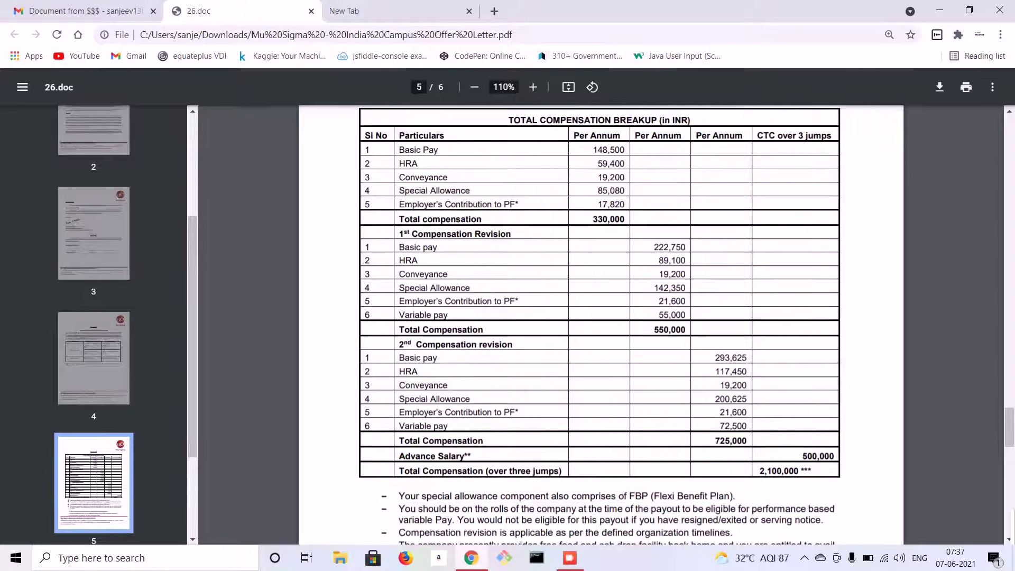
{"action": "scroll", "coordinate": [600, 318], "scroll_direction": "up", "scroll_amount": 2}
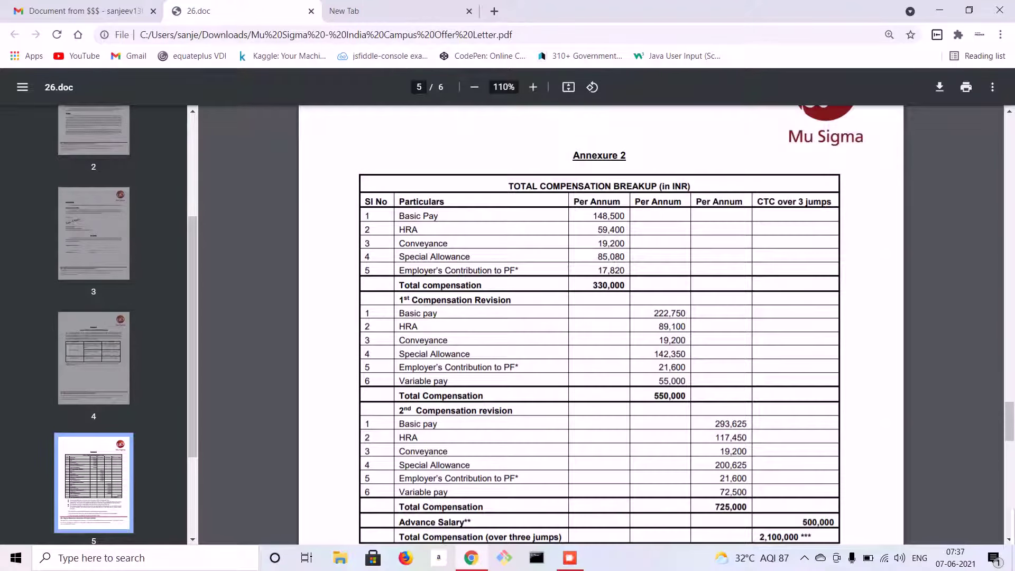
{"action": "scroll", "coordinate": [599, 317], "scroll_direction": "up", "scroll_amount": 2}
{"action": "scroll", "coordinate": [600, 317], "scroll_direction": "up", "scroll_amount": 2}
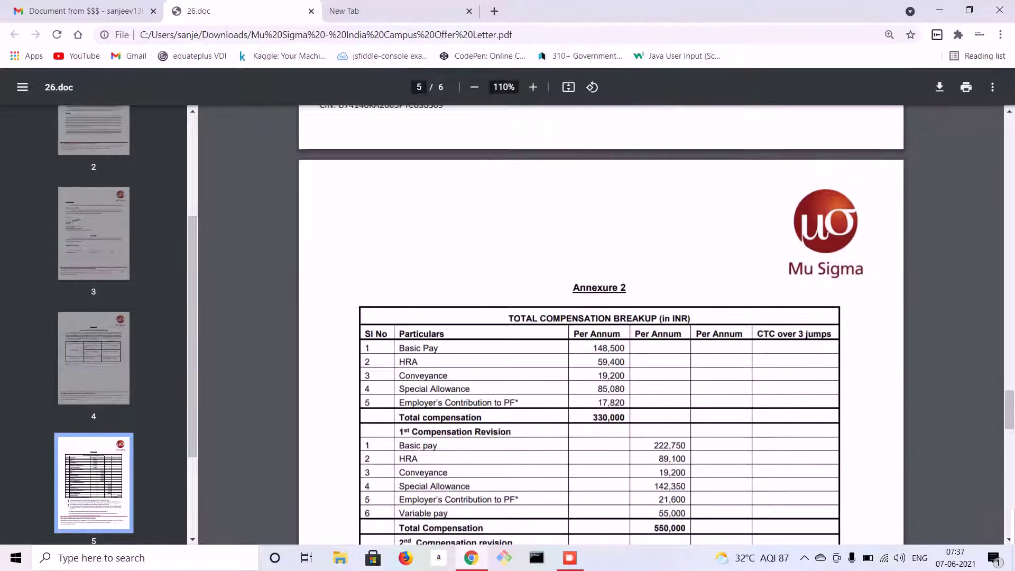
{"action": "scroll", "coordinate": [600, 317], "scroll_direction": "down", "scroll_amount": 2}
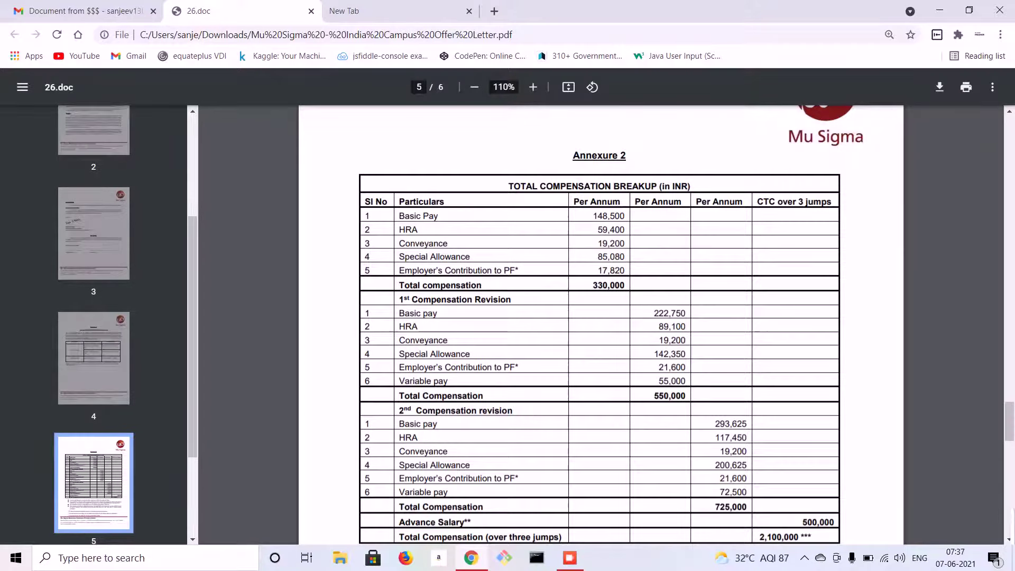
{"action": "scroll", "coordinate": [599, 318], "scroll_direction": "down", "scroll_amount": 2}
{"action": "scroll", "coordinate": [600, 318], "scroll_direction": "up", "scroll_amount": 2}
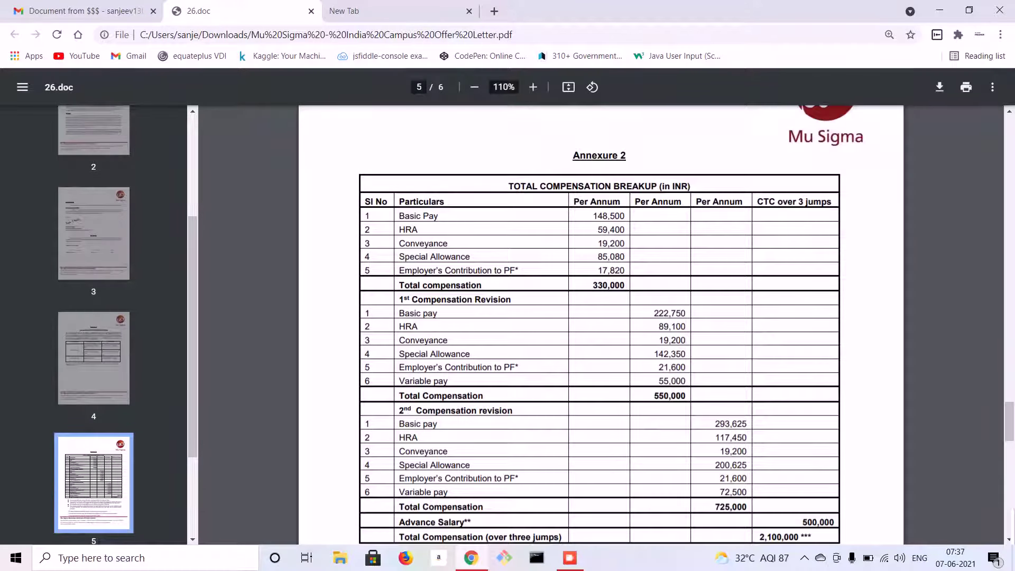